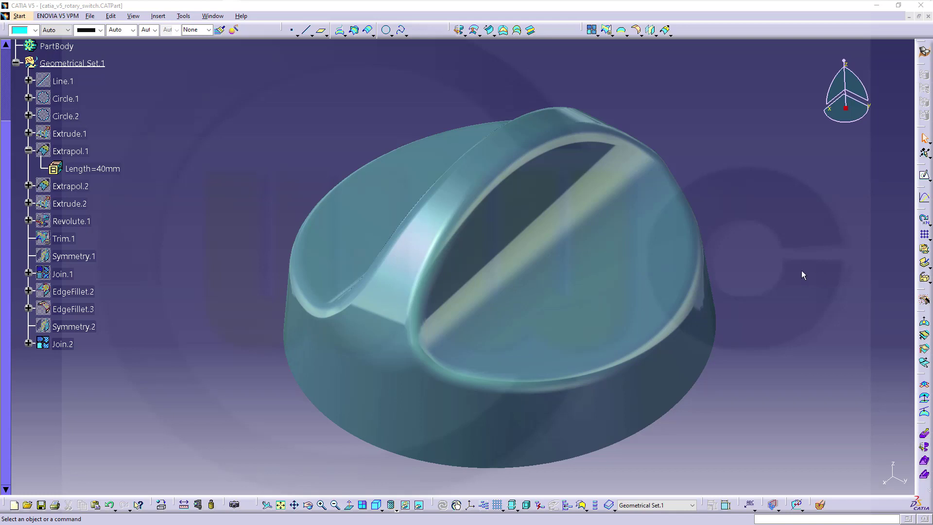
Pan the finished knob model upward to preview it before starting the new part
{"action": "middle_click_drag", "start_coordinate": [759, 261], "coordinate": [346, 188]}
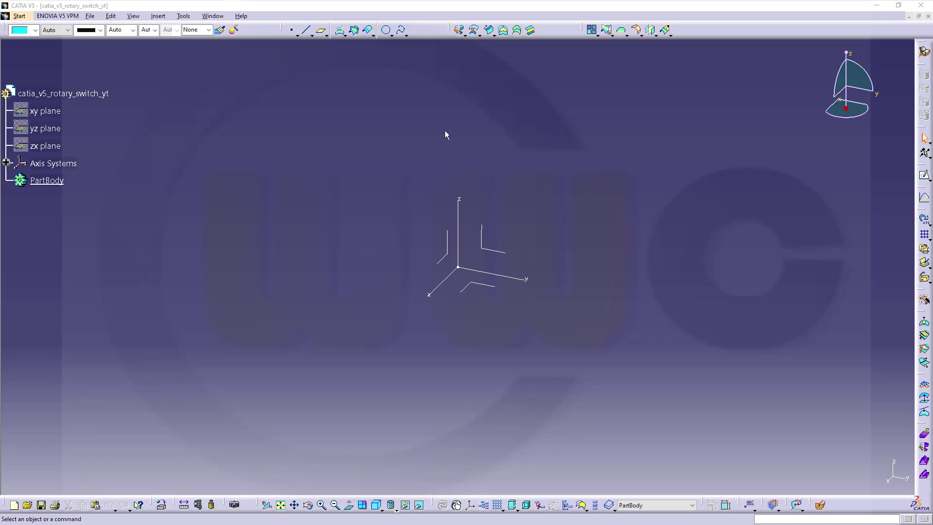
Start an Angle/Normal to curve line on the Z axis, YZ plane support, from a new point at Y 60
{"action": "left_click", "coordinate": [306, 29]}
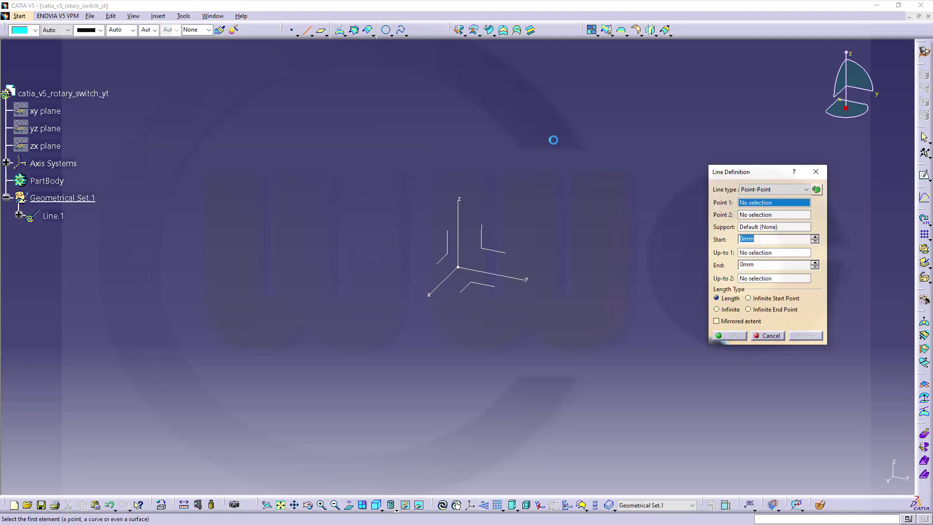
{"action": "left_click", "coordinate": [806, 189]}
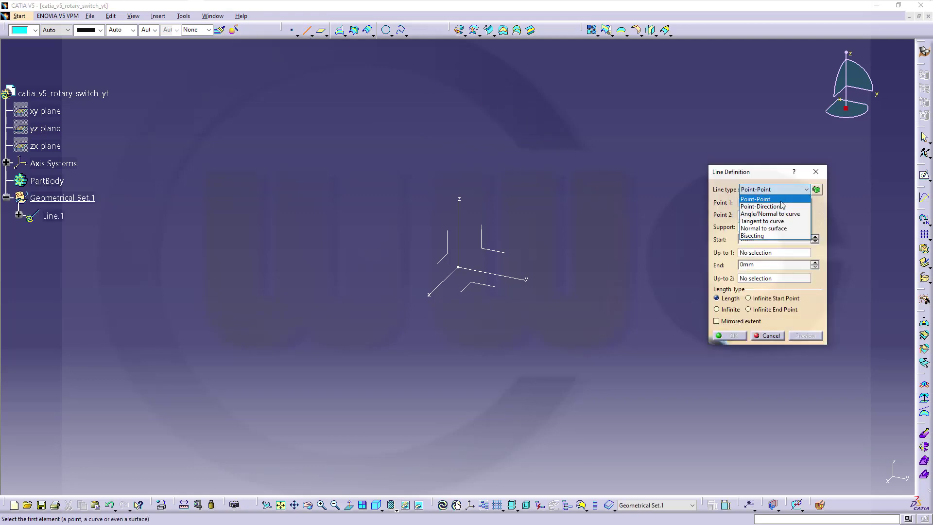
{"action": "left_click", "coordinate": [767, 214]}
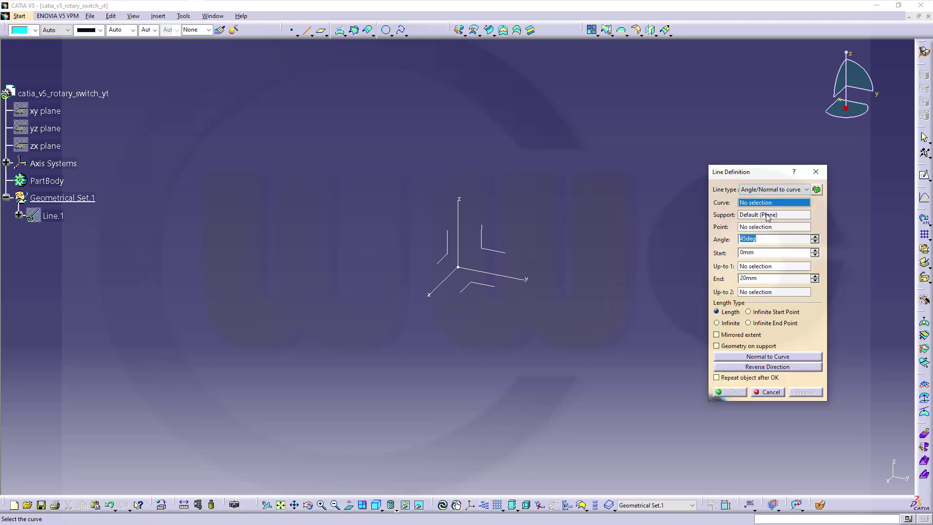
{"action": "left_click", "coordinate": [817, 189]}
{"action": "left_click", "coordinate": [457, 221]}
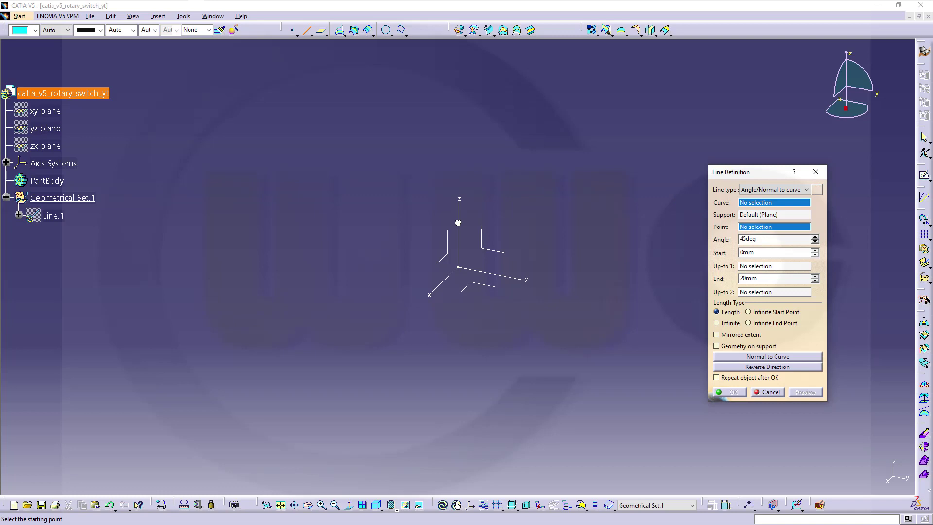
{"action": "left_click", "coordinate": [752, 215]}
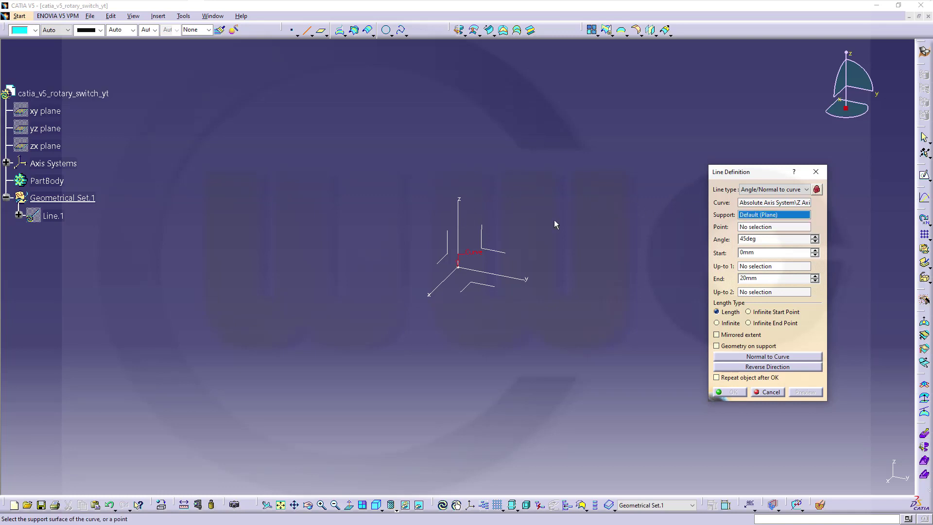
{"action": "left_click", "coordinate": [498, 252]}
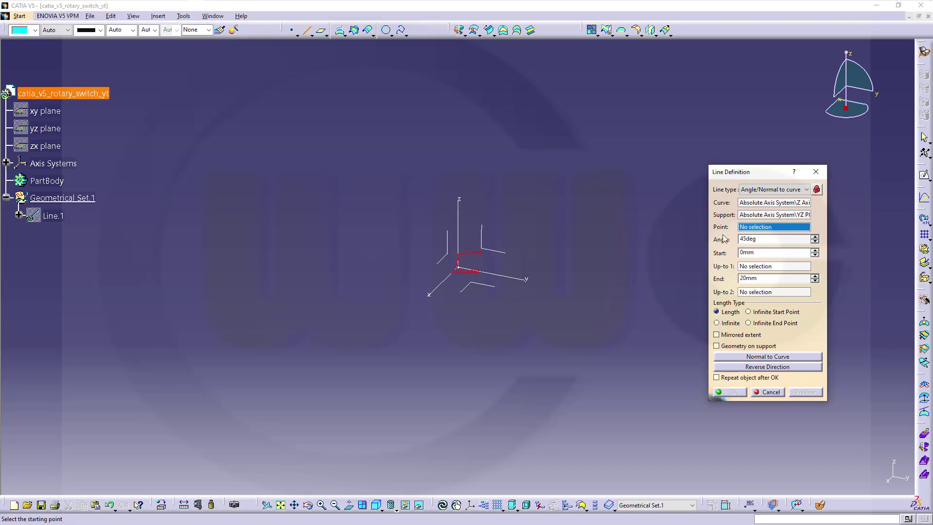
{"action": "right_click", "coordinate": [752, 228]}
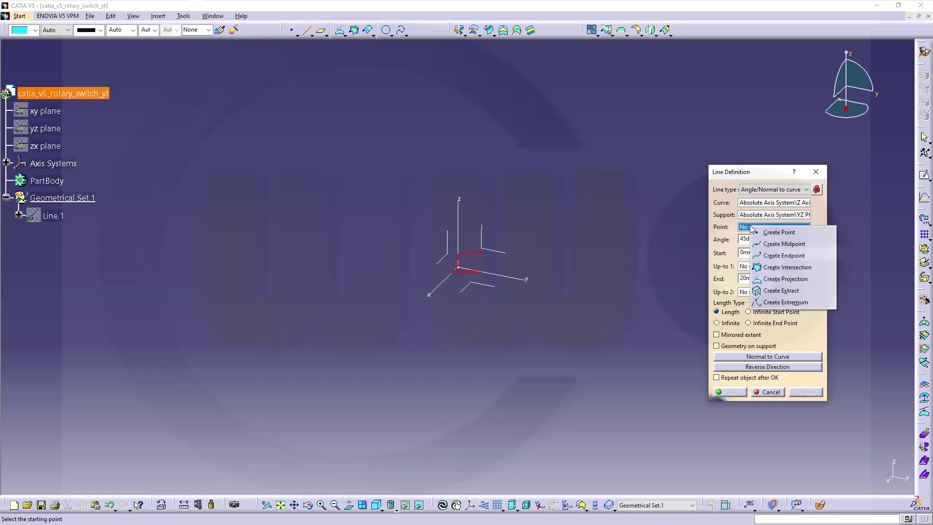
{"action": "left_click", "coordinate": [772, 232]}
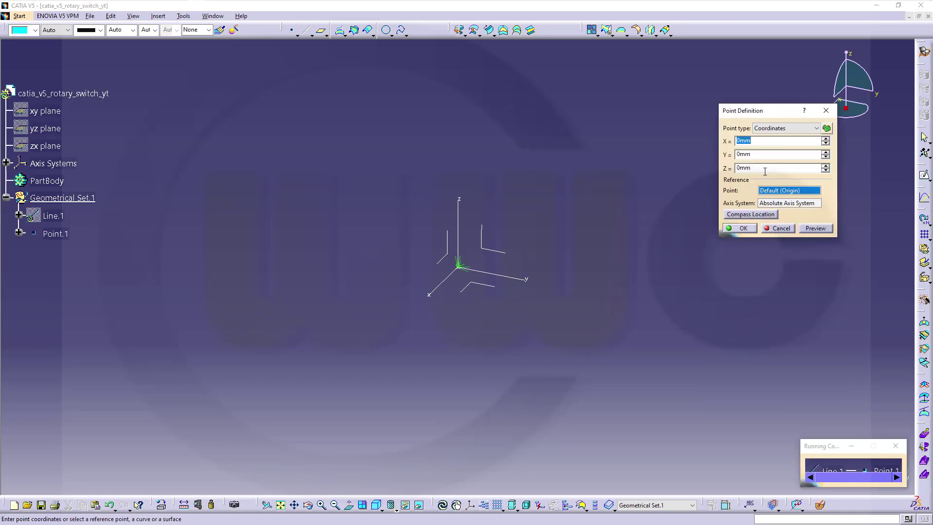
{"action": "left_click", "coordinate": [740, 154]}
{"action": "type", "text": "6"}
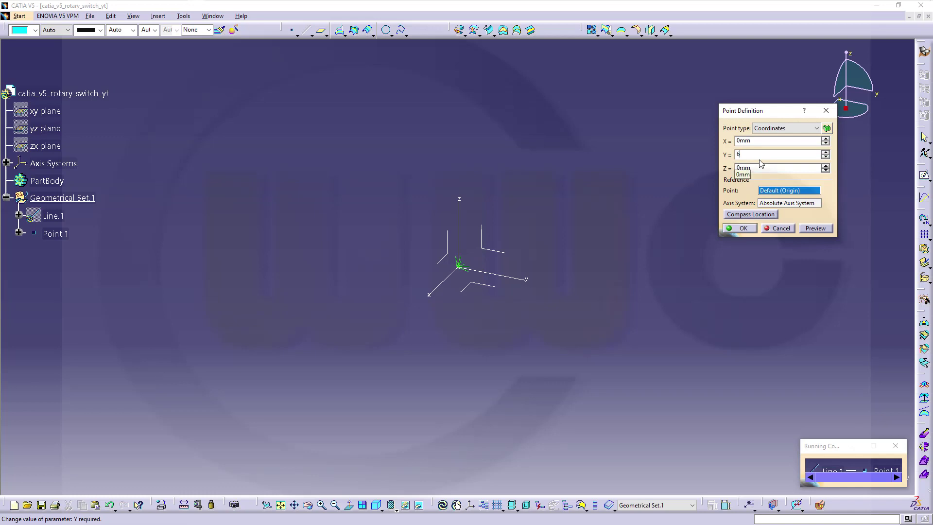
{"action": "type", "text": "0"}
{"action": "left_click", "coordinate": [743, 229]}
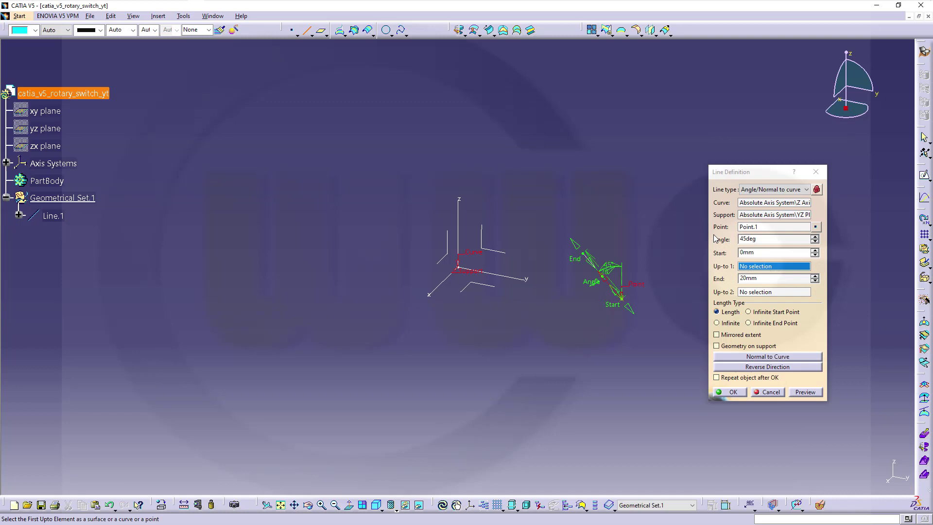
Give the line a 50 mm end length and 6° angle, then create Line.1
{"action": "double_click", "coordinate": [763, 278]}
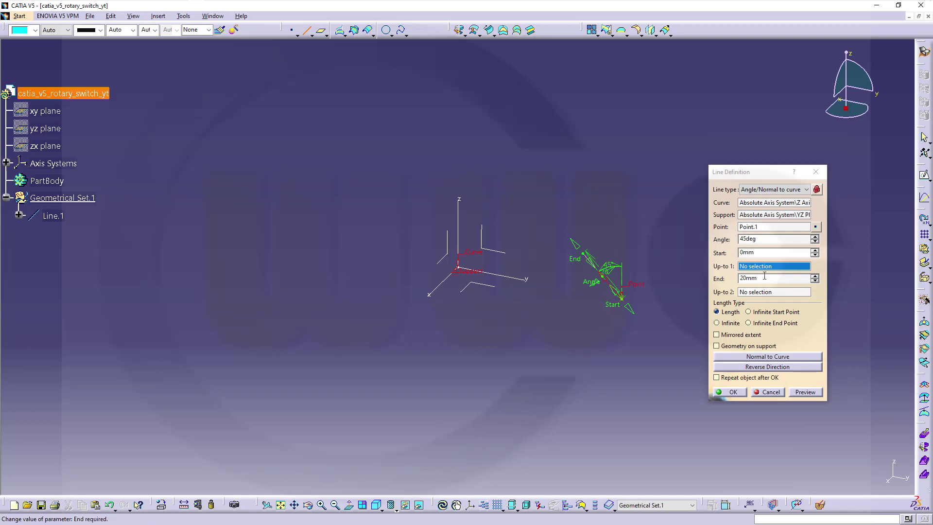
{"action": "type", "text": "50"}
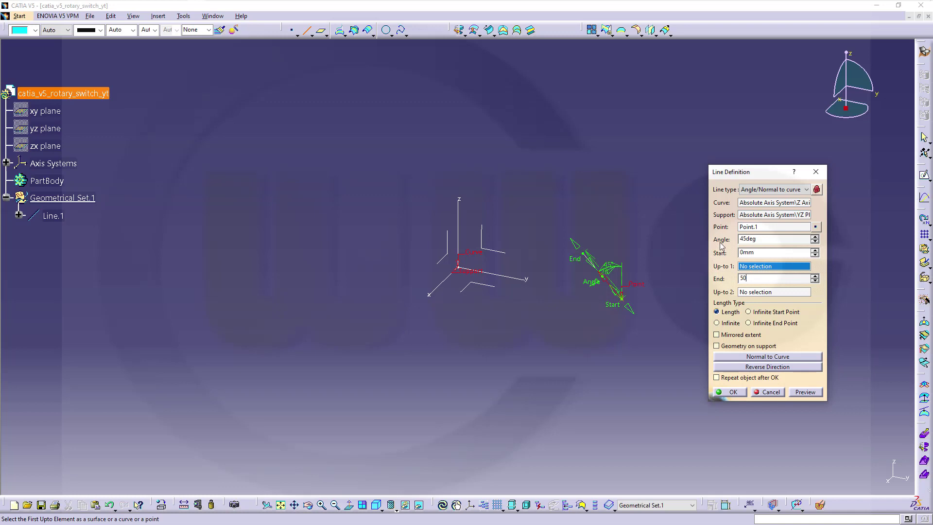
{"action": "key", "text": "Return"}
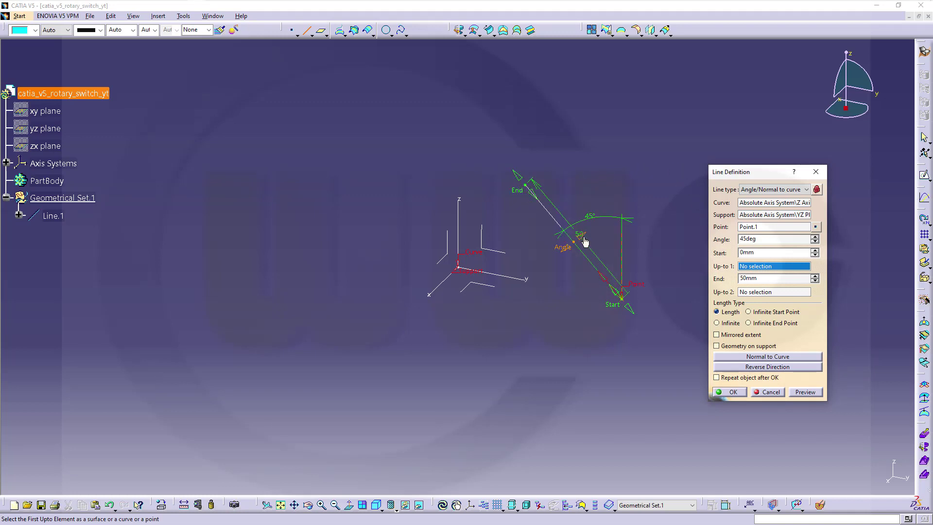
{"action": "left_click_drag", "start_coordinate": [584, 242], "coordinate": [610, 226]}
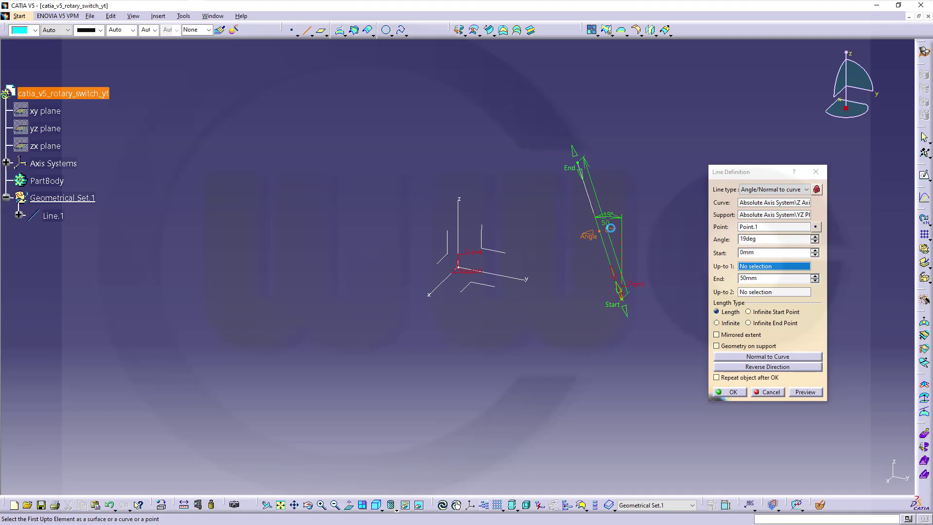
{"action": "double_click", "coordinate": [772, 239]}
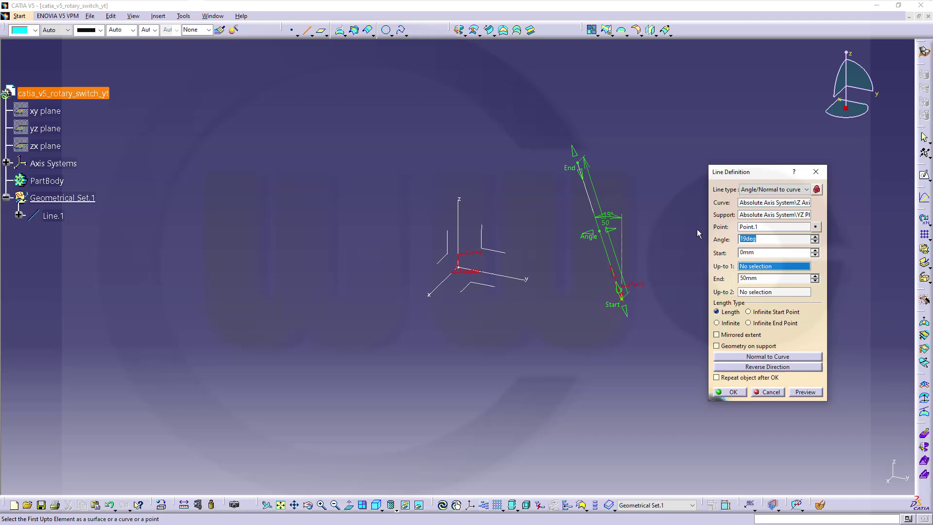
{"action": "type", "text": "6"}
{"action": "key", "text": "Tab"}
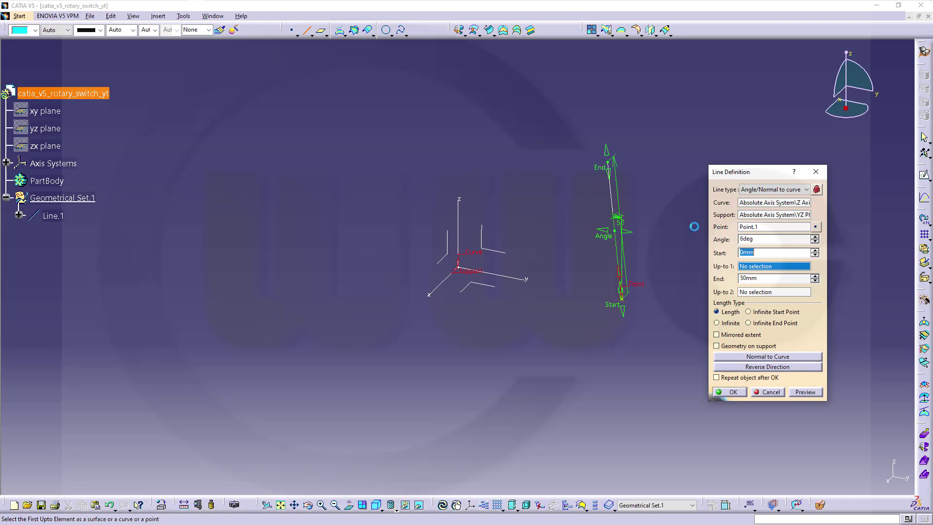
{"action": "left_click", "coordinate": [732, 393]}
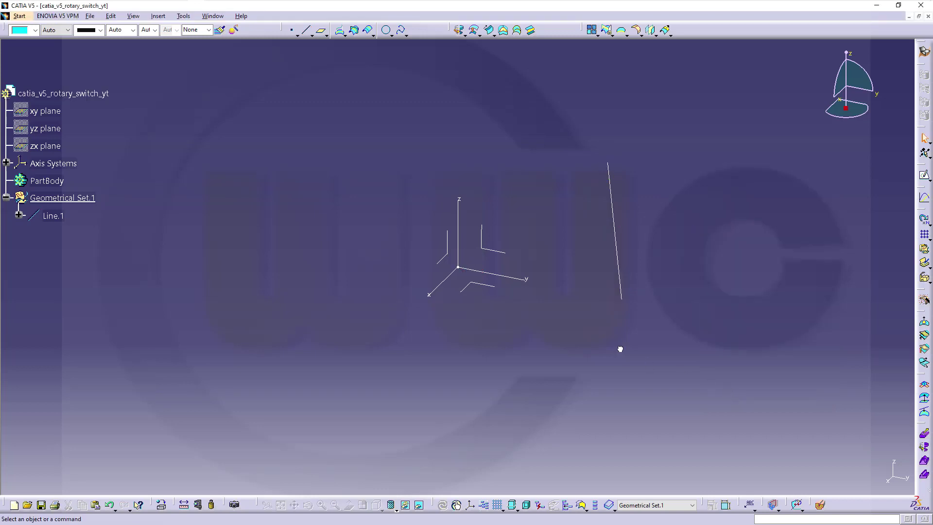
Start a circle centred on a new point at the origin, supported on the ZX plane
{"action": "middle_click_drag", "start_coordinate": [513, 280], "coordinate": [414, 319]}
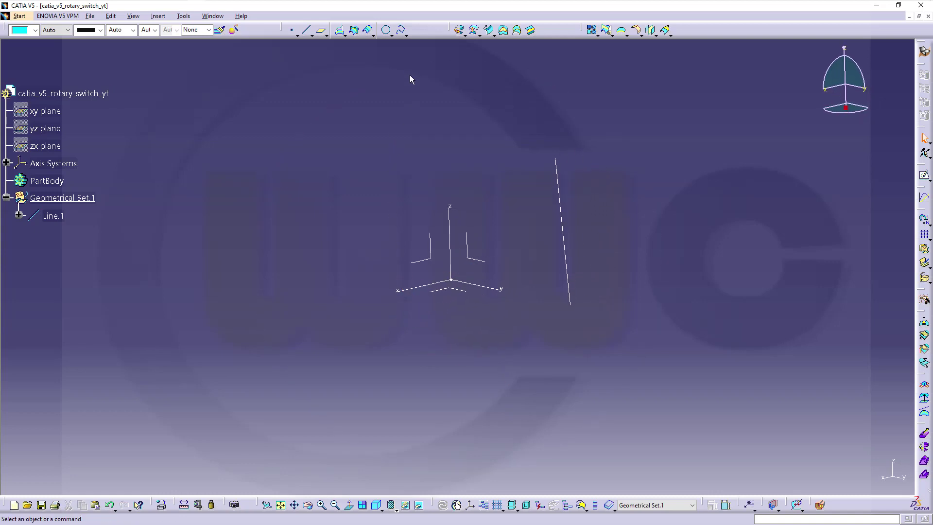
{"action": "left_click", "coordinate": [385, 31]}
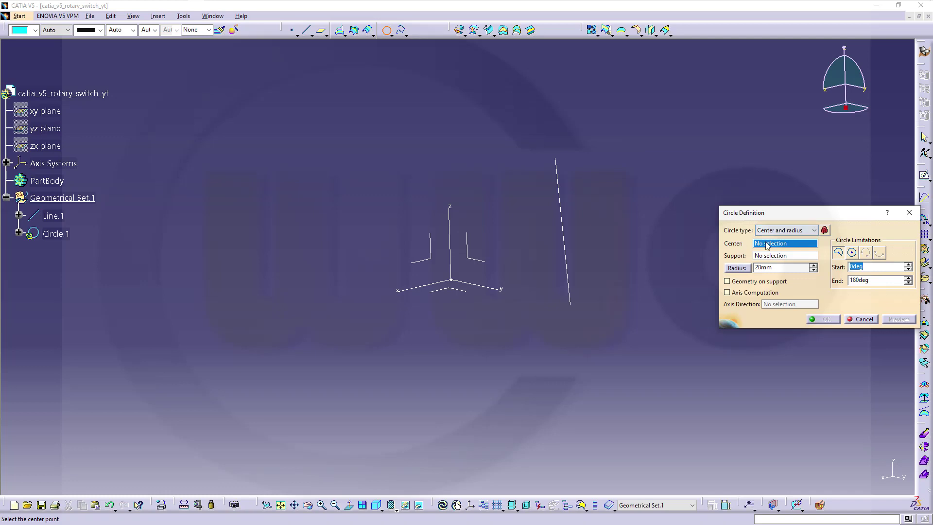
{"action": "right_click", "coordinate": [766, 245]}
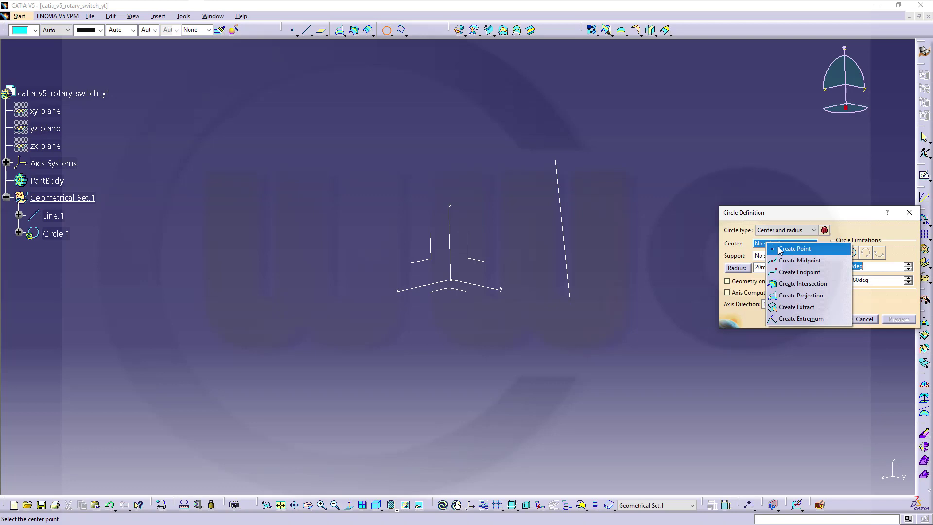
{"action": "left_click", "coordinate": [779, 250]}
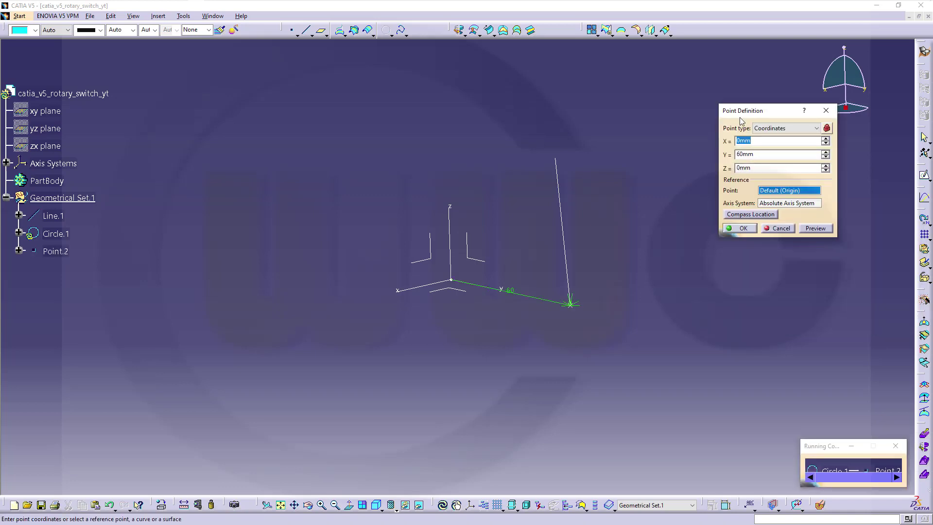
{"action": "double_click", "coordinate": [751, 154]}
{"action": "type", "text": "0"}
{"action": "left_click", "coordinate": [742, 228]}
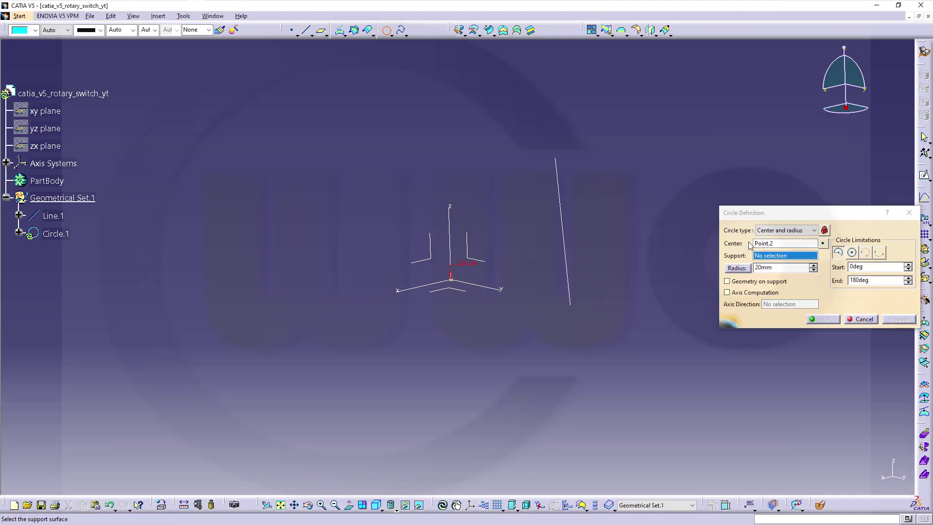
{"action": "left_click", "coordinate": [432, 256]}
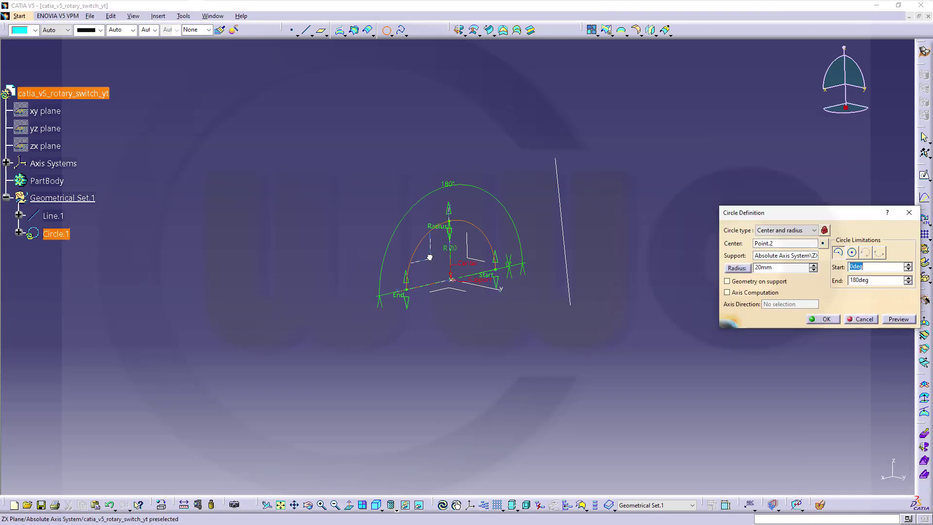
Give the arc a 64 mm radius spanning 90° to 180°, and create Circle.1
{"action": "double_click", "coordinate": [763, 267]}
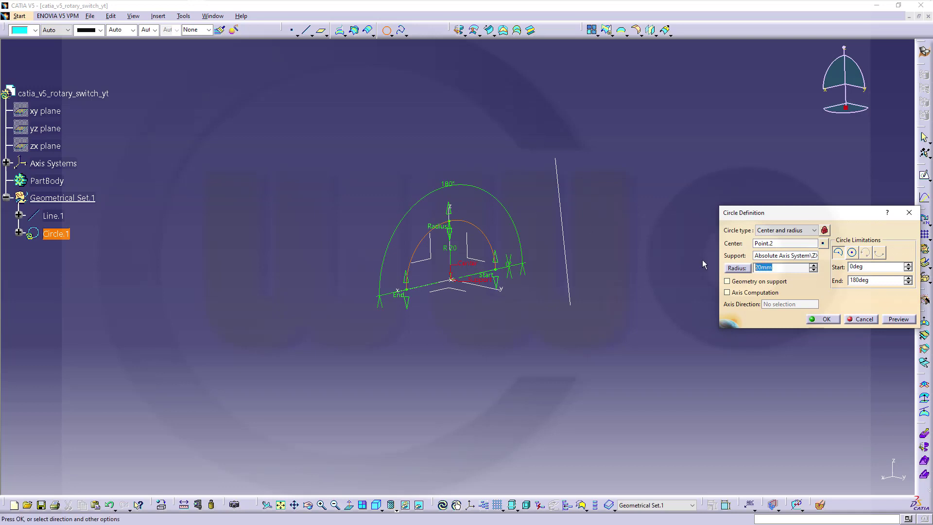
{"action": "type", "text": "64"}
{"action": "key", "text": "Tab"}
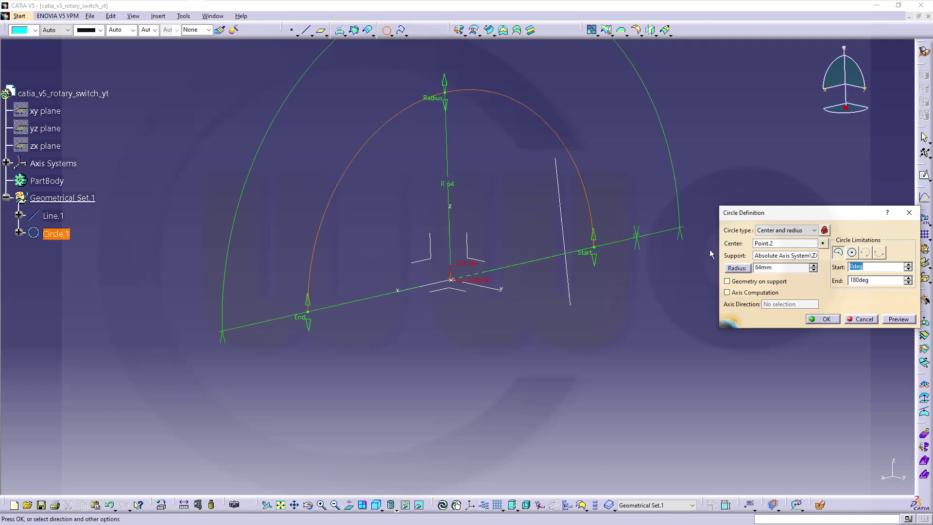
{"action": "left_click_drag", "start_coordinate": [593, 242], "coordinate": [439, 122]}
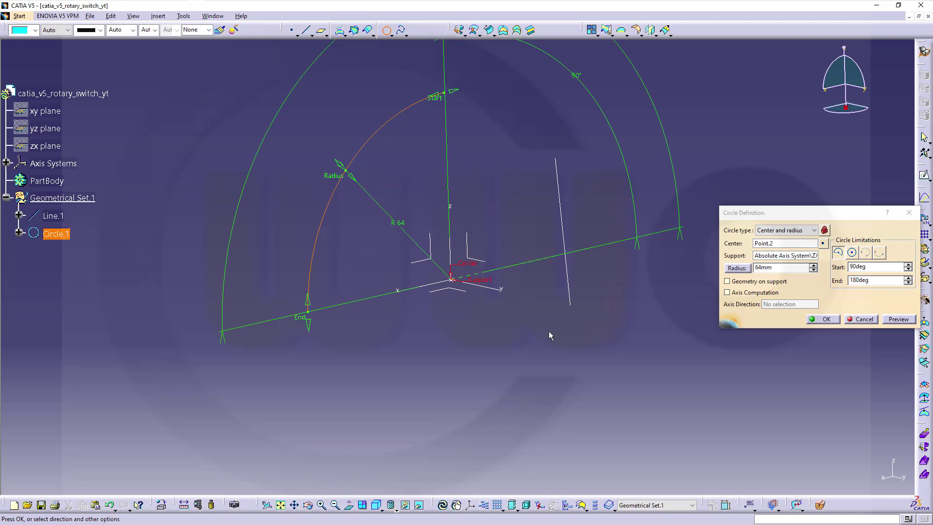
{"action": "left_click", "coordinate": [826, 320]}
{"action": "middle_click_drag", "start_coordinate": [704, 298], "coordinate": [623, 284]}
Start a second circle centred on a new point at (0, 30, 50) on the YZ plane
{"action": "left_click", "coordinate": [386, 30]}
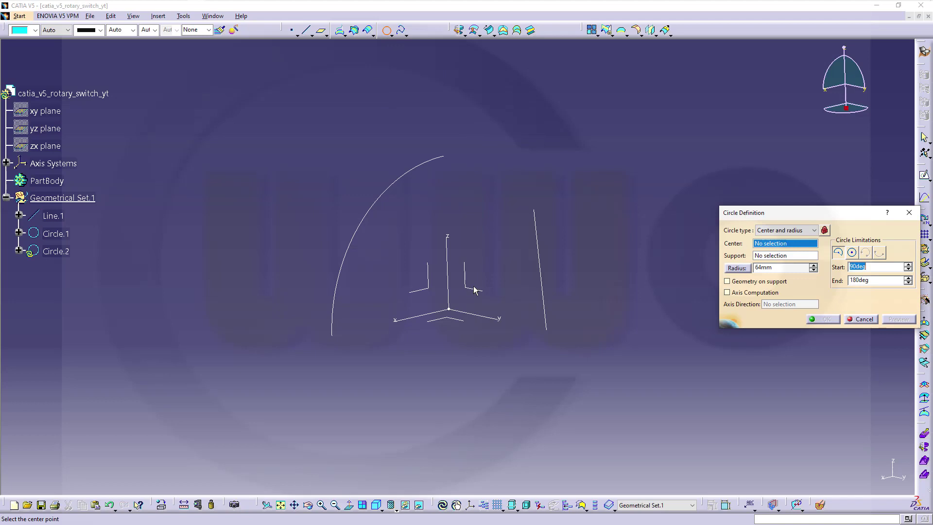
{"action": "right_click", "coordinate": [778, 247]}
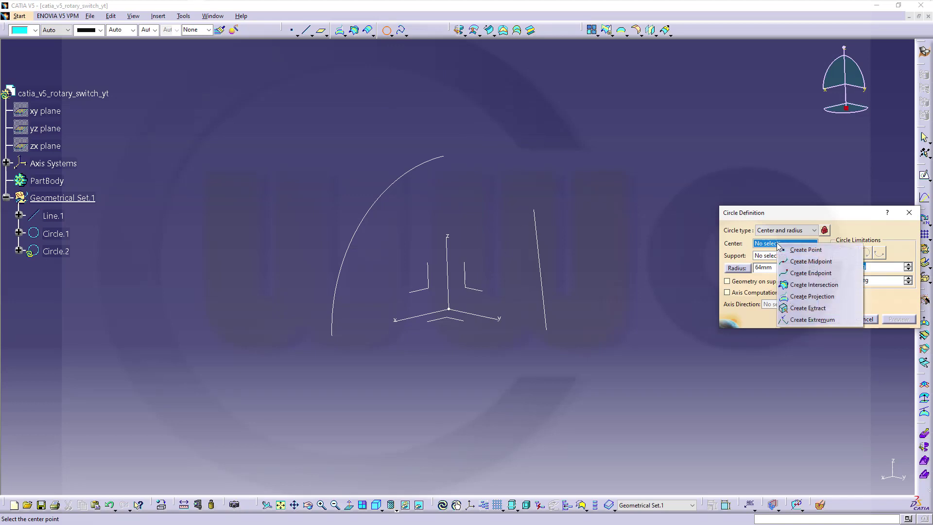
{"action": "left_click", "coordinate": [797, 252]}
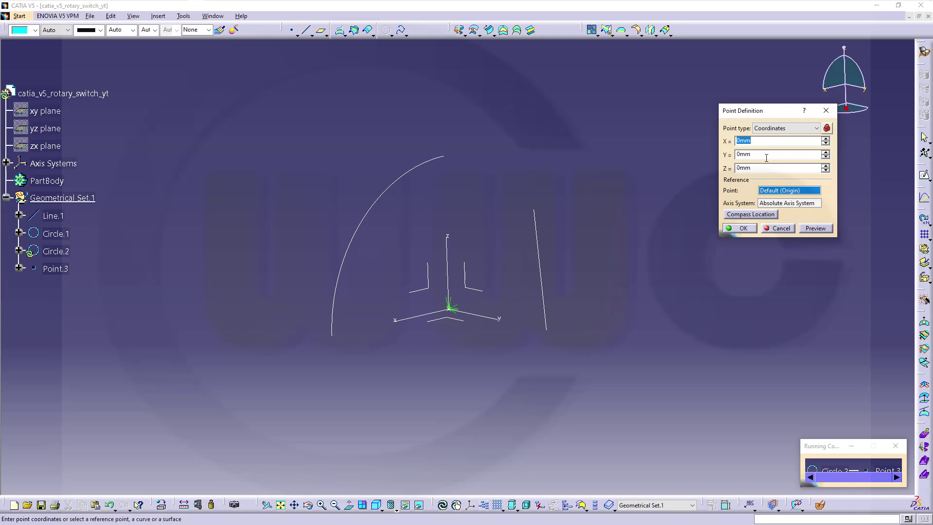
{"action": "double_click", "coordinate": [763, 155]}
{"action": "type", "text": "30"}
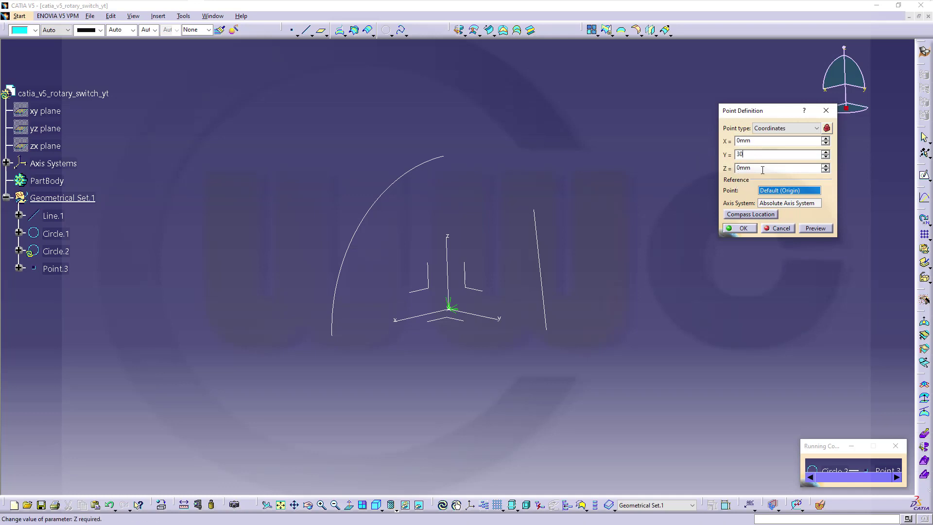
{"action": "key", "text": "Tab"}
{"action": "type", "text": "5"}
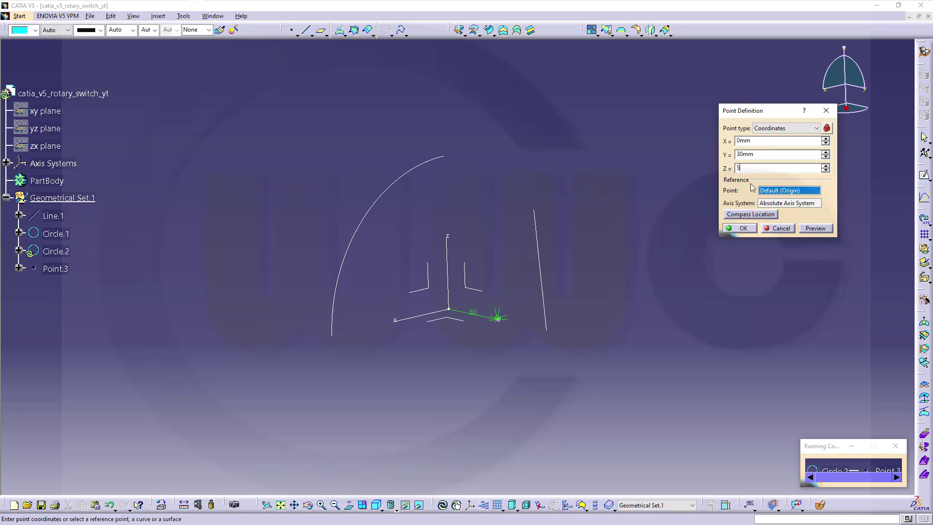
{"action": "key", "text": "Tab"}
{"action": "left_click", "coordinate": [744, 229]}
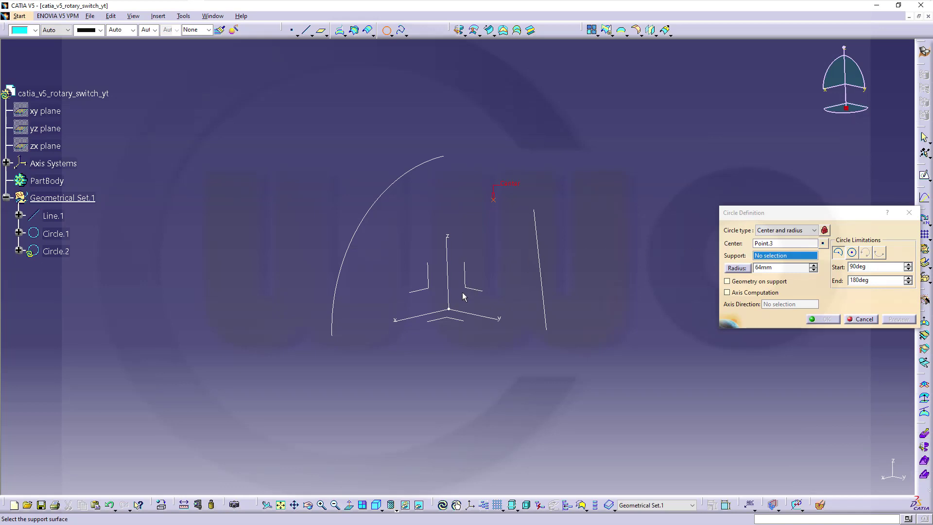
{"action": "left_click", "coordinate": [478, 292]}
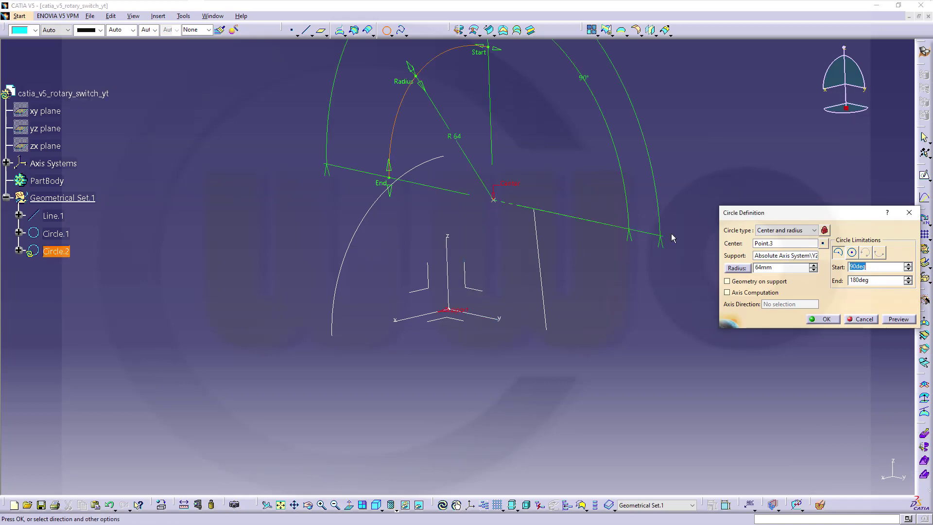
Set the circle's radius to 20 mm with the arc running 190° to 260°, creating Circle.2
{"action": "double_click", "coordinate": [781, 267]}
{"action": "type", "text": "20"}
{"action": "key", "text": "Tab"}
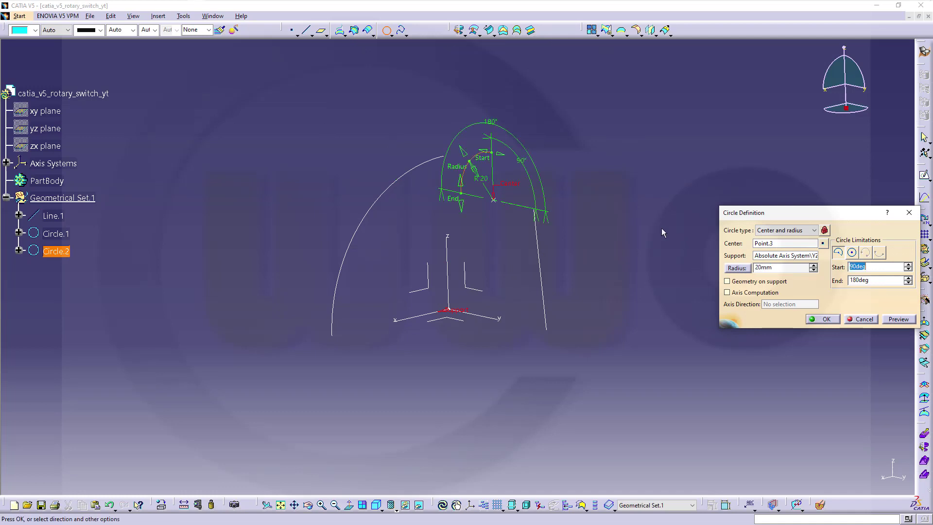
{"action": "left_click_drag", "start_coordinate": [461, 207], "coordinate": [505, 264]}
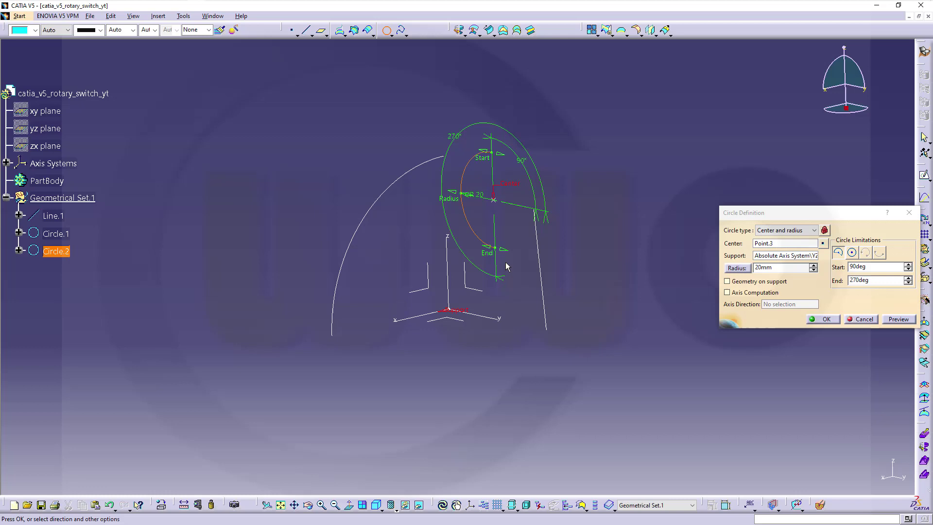
{"action": "left_click_drag", "start_coordinate": [491, 153], "coordinate": [455, 204]}
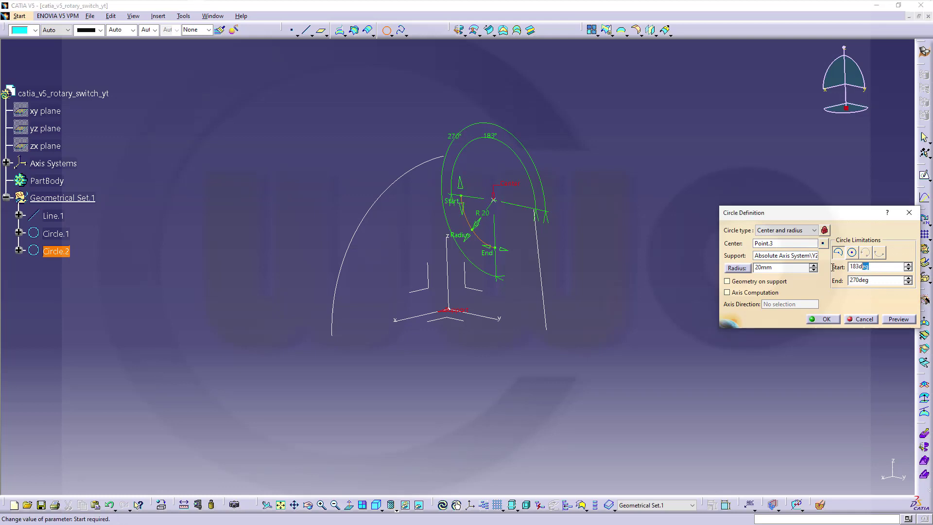
{"action": "type", "text": "2"}
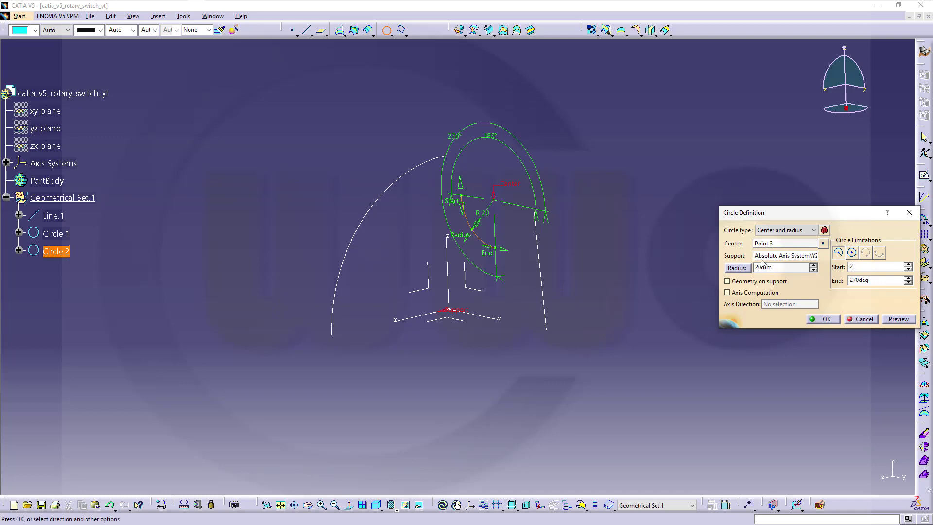
{"action": "type", "text": "190"}
{"action": "key", "text": "Tab"}
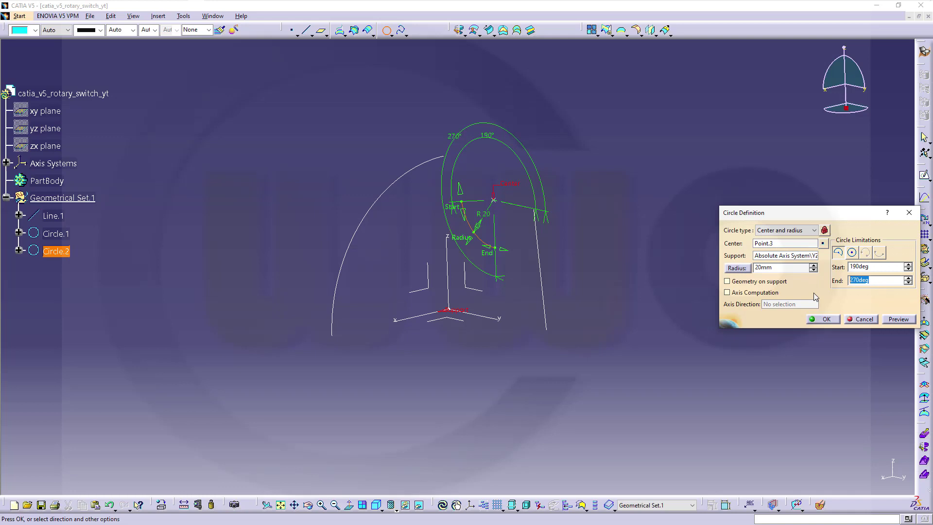
{"action": "type", "text": "260"}
{"action": "key", "text": "Tab"}
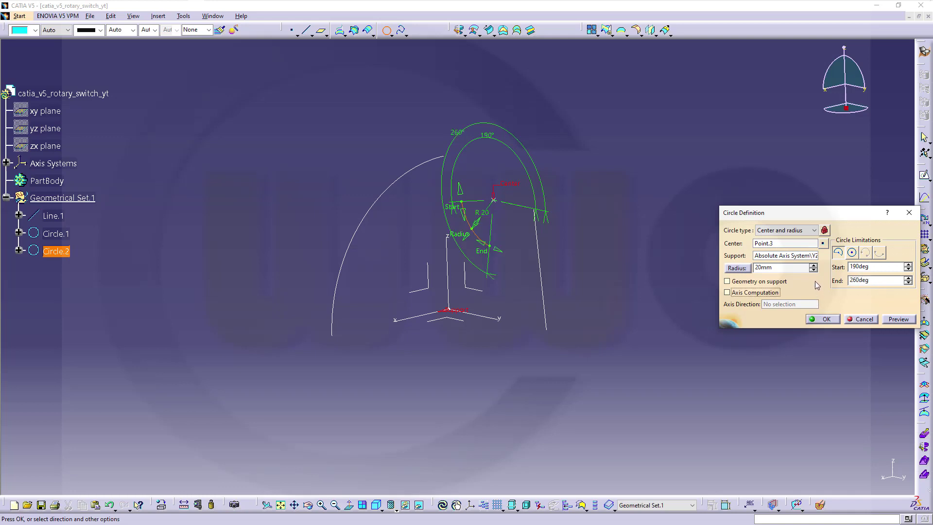
{"action": "left_click", "coordinate": [826, 319]}
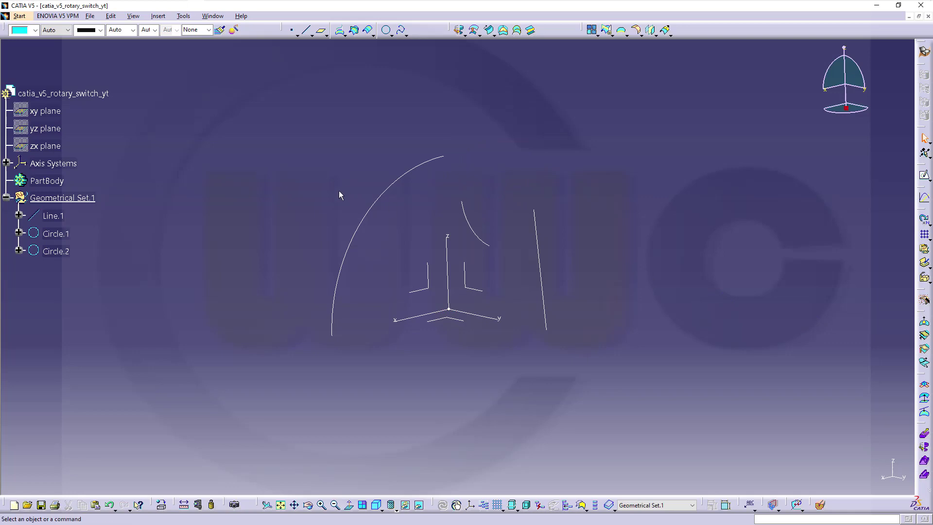
Extrude Circle.2 60 mm normal to the YZ plane to create Extrude.1
{"action": "middle_click_drag", "start_coordinate": [339, 192], "coordinate": [403, 142]}
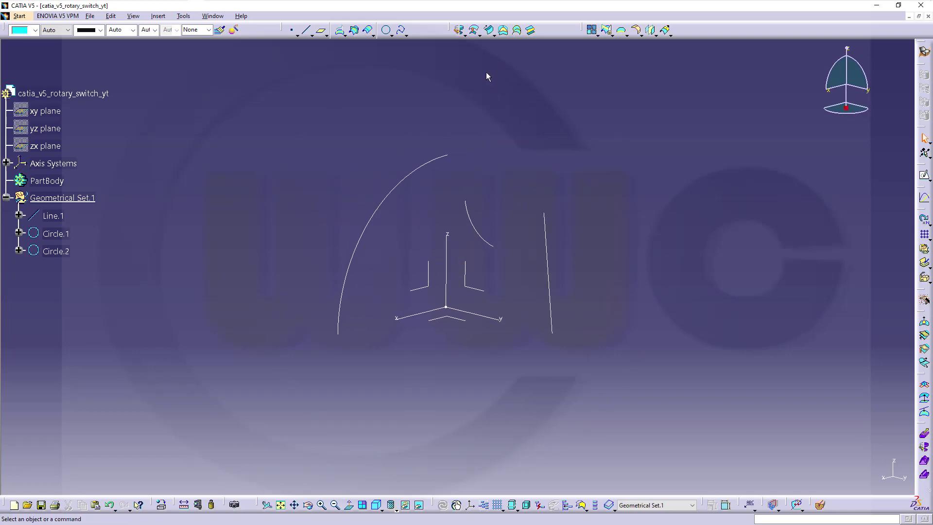
{"action": "left_click", "coordinate": [465, 36]}
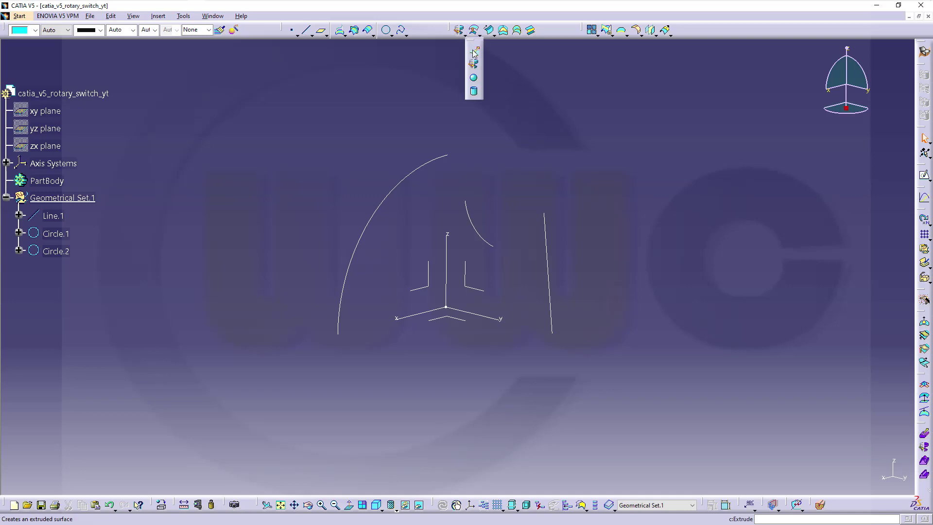
{"action": "left_click", "coordinate": [474, 53]}
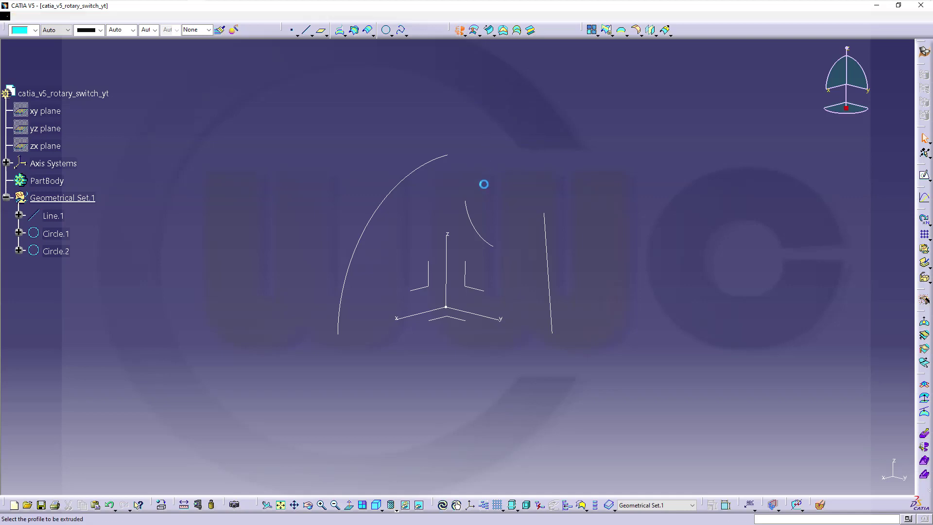
{"action": "left_click", "coordinate": [481, 234]}
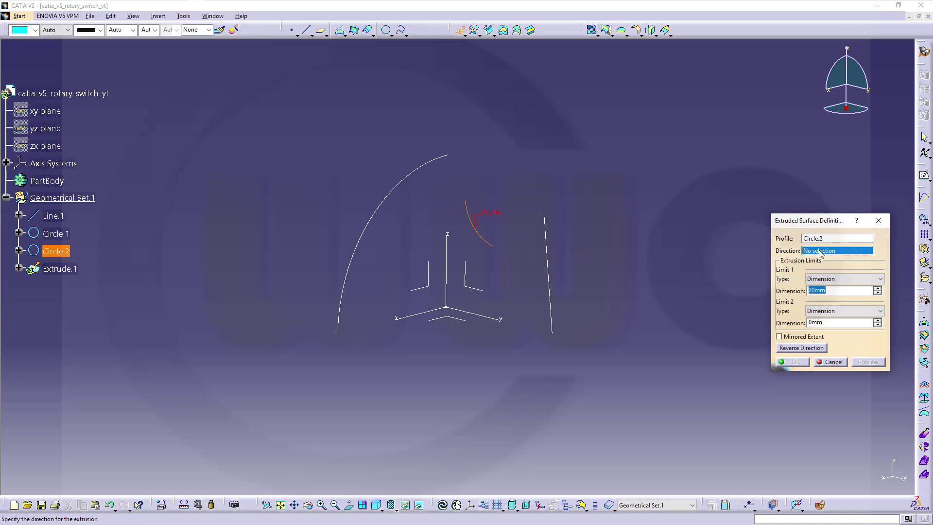
{"action": "left_click", "coordinate": [486, 294]}
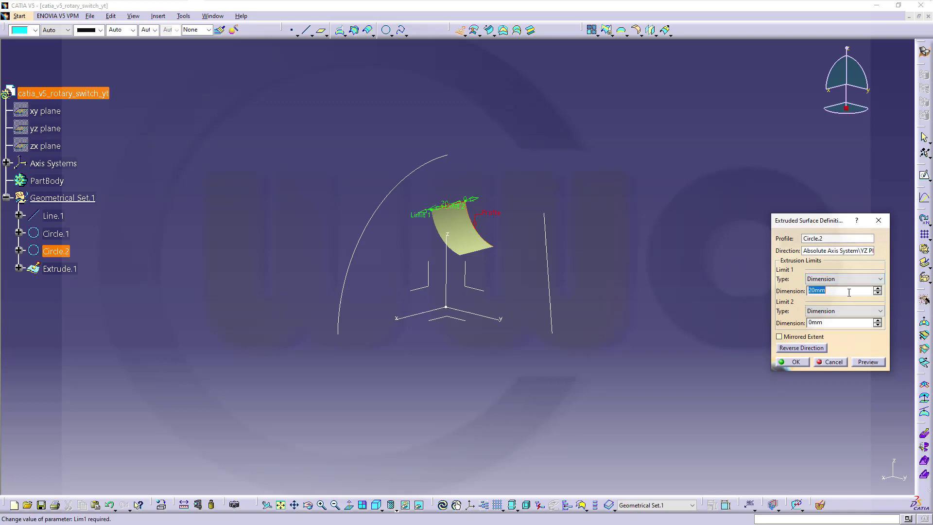
{"action": "type", "text": "60"}
{"action": "left_click", "coordinate": [795, 362]}
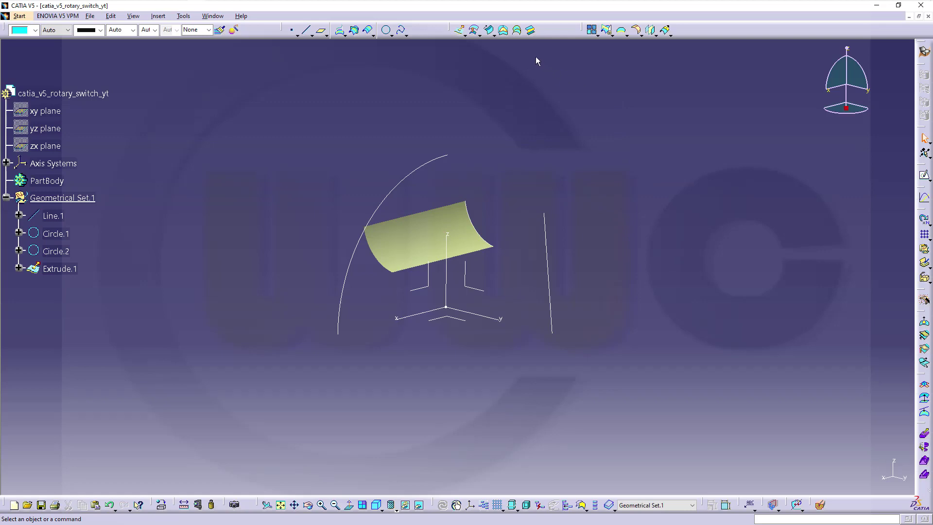
Extrapolate Extrude.1 40 mm tangentially past one edge, then Extrapol.1 past the opposite edge
{"action": "left_click", "coordinate": [665, 31]}
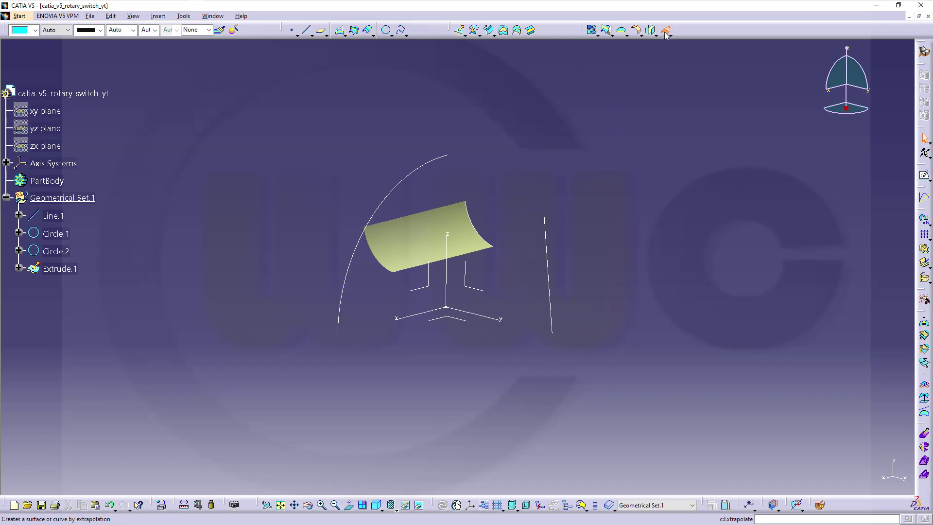
{"action": "left_click", "coordinate": [467, 254]}
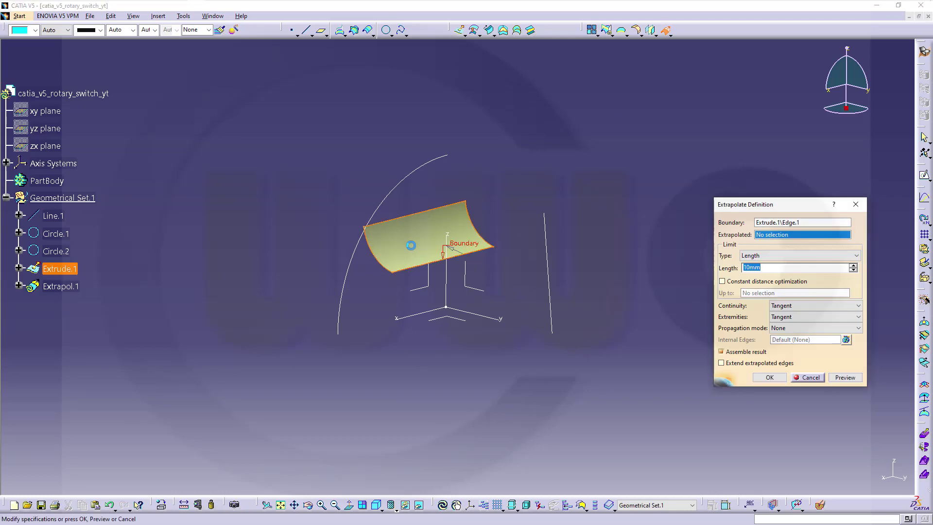
{"action": "left_click", "coordinate": [410, 245]}
{"action": "left_click_drag", "start_coordinate": [520, 271], "coordinate": [576, 283]}
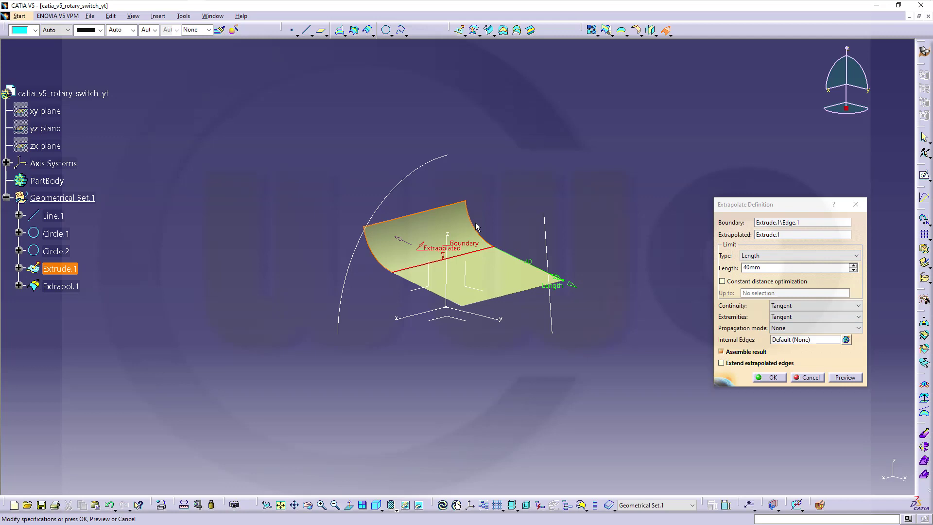
{"action": "left_click", "coordinate": [777, 379]}
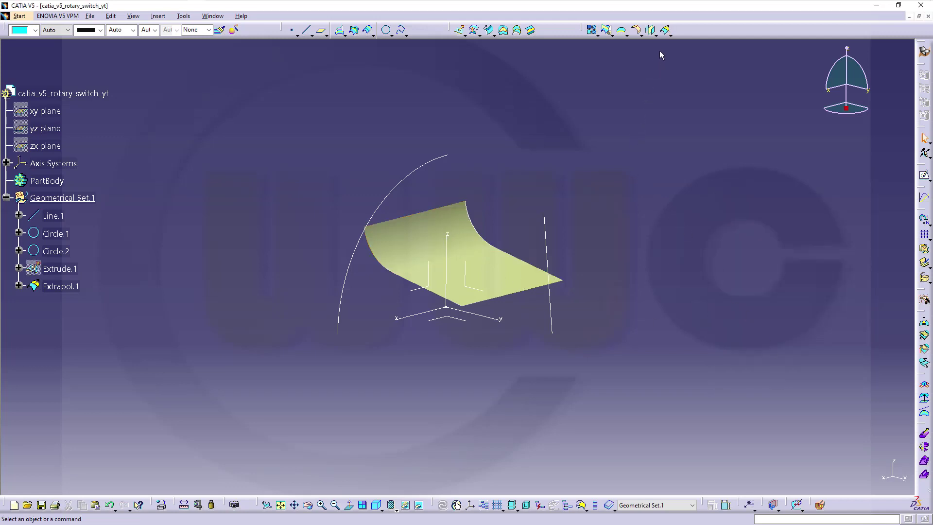
{"action": "left_click", "coordinate": [665, 30]}
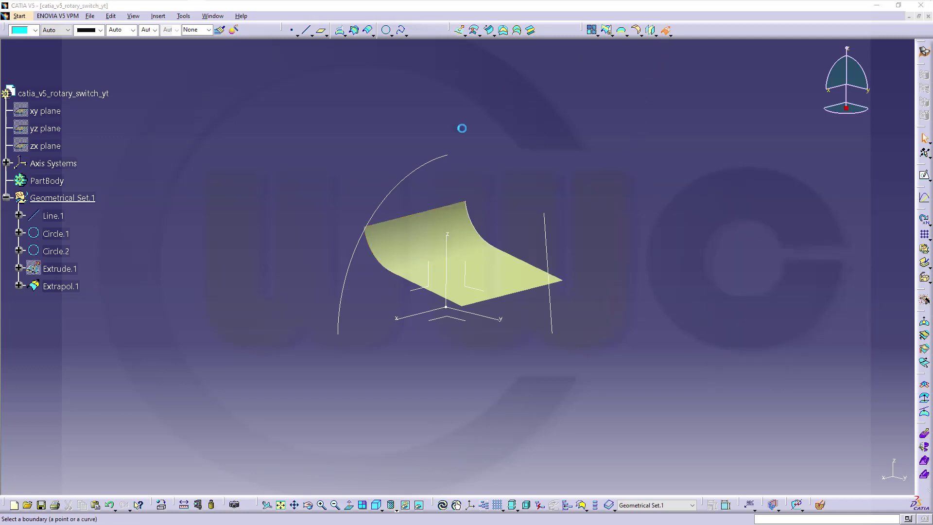
{"action": "left_click", "coordinate": [415, 217]}
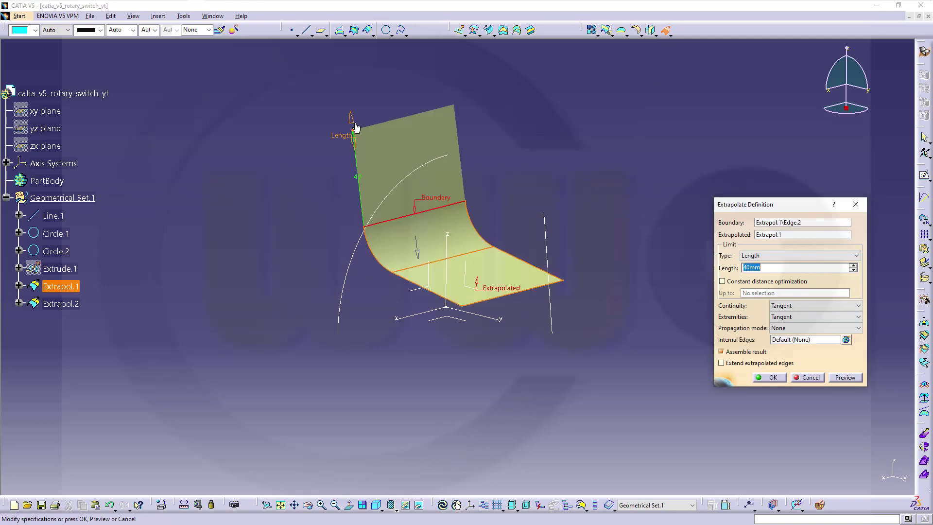
{"action": "left_click", "coordinate": [775, 378]}
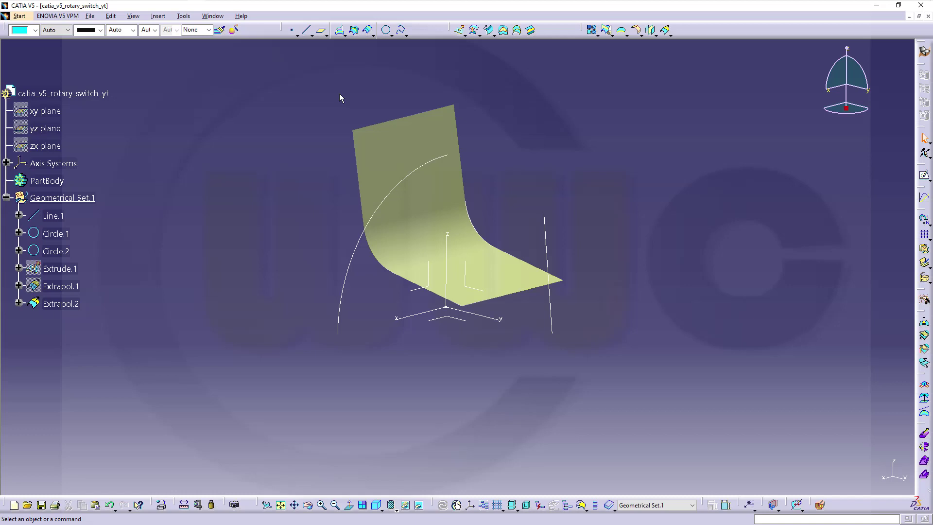
Extrude Circle.1 60 mm normal to the ZX plane to create Extrude.2
{"action": "left_click", "coordinate": [461, 31]}
{"action": "left_click", "coordinate": [356, 263]}
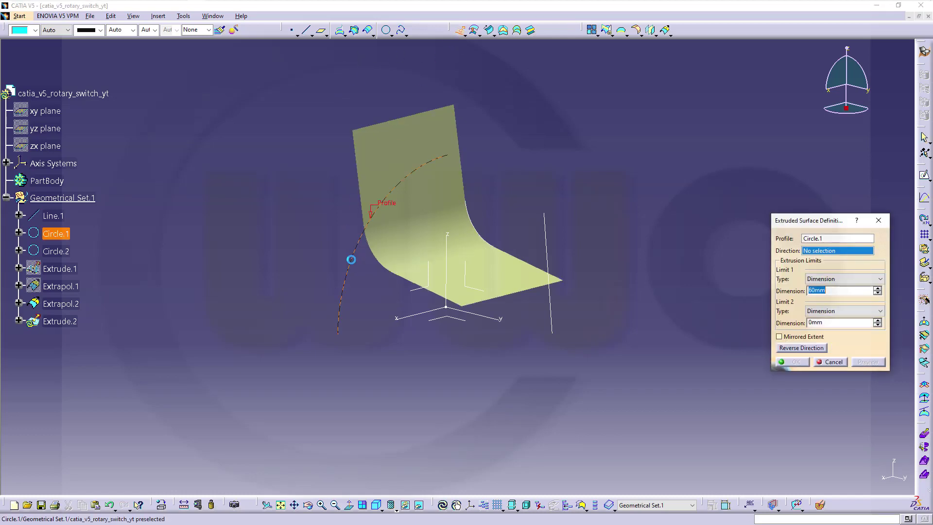
{"action": "left_click", "coordinate": [412, 290]}
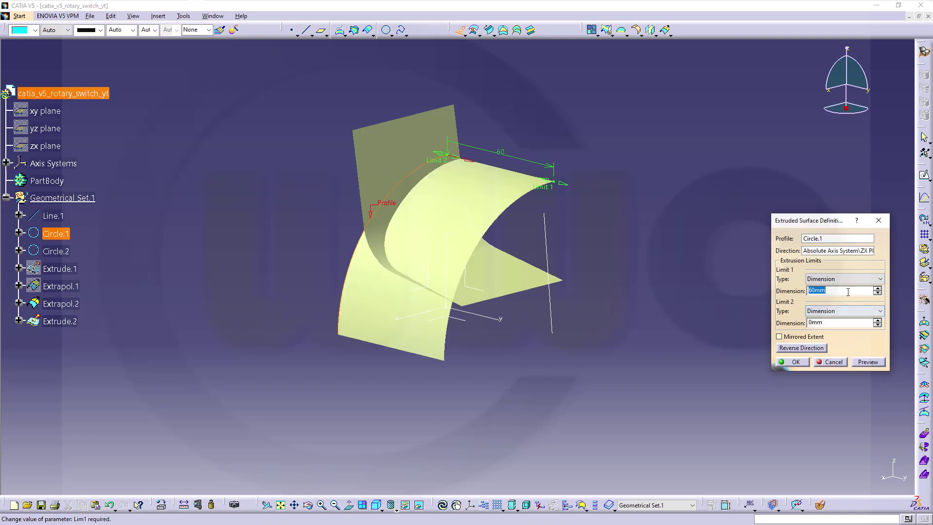
{"action": "left_click", "coordinate": [792, 362]}
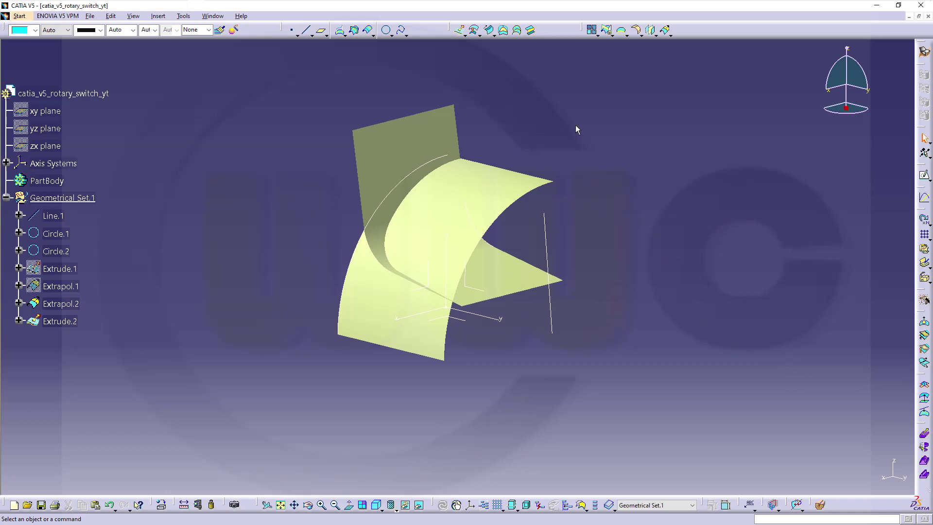
{"action": "left_click", "coordinate": [474, 34]}
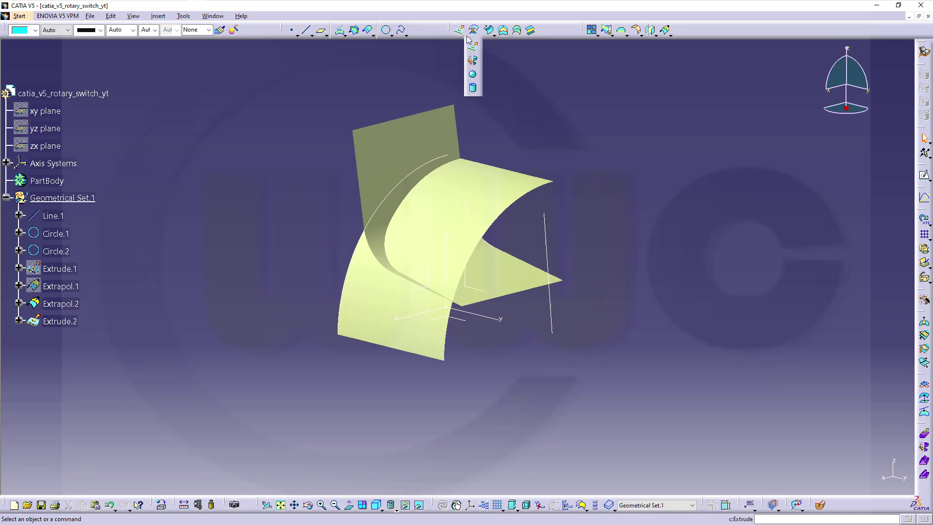
Revolve Line.1 about the absolute axis with angles 0° and 90° to form Revolute.1
{"action": "left_click", "coordinate": [474, 63]}
{"action": "left_click", "coordinate": [546, 246]}
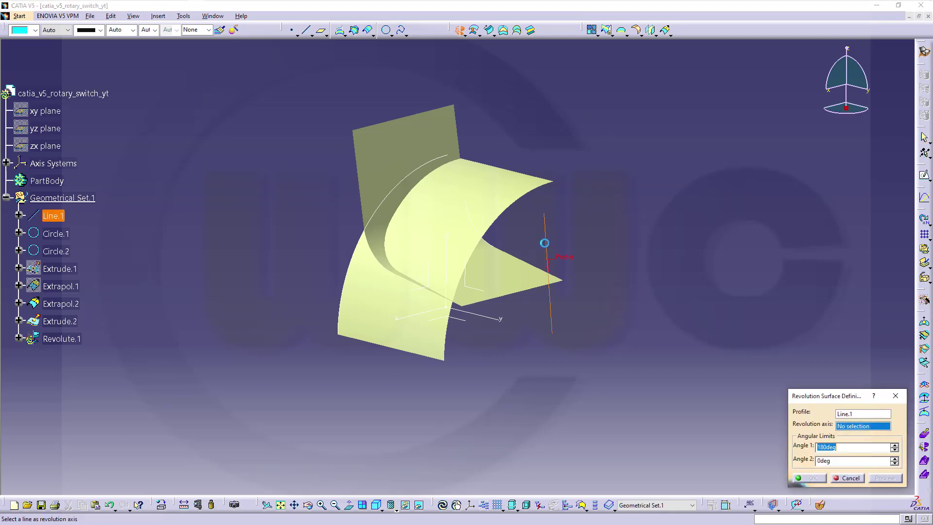
{"action": "middle_click_drag", "start_coordinate": [618, 306], "coordinate": [537, 277]}
{"action": "left_click", "coordinate": [447, 311]}
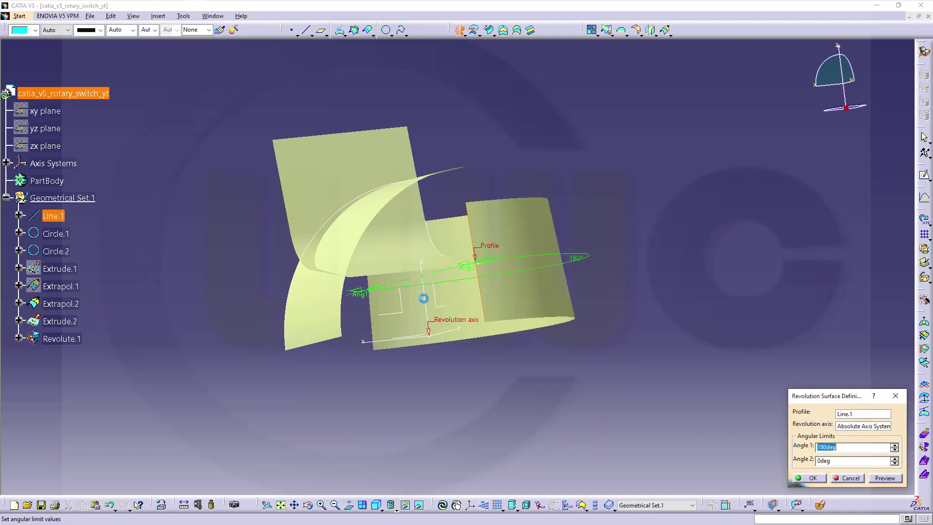
{"action": "middle_click_drag", "start_coordinate": [595, 314], "coordinate": [521, 307]}
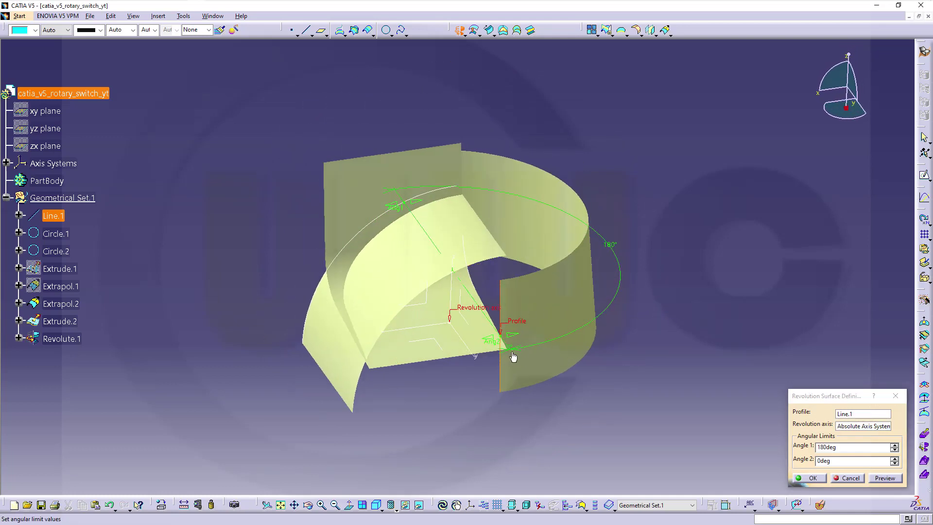
{"action": "left_click_drag", "start_coordinate": [492, 340], "coordinate": [302, 283]}
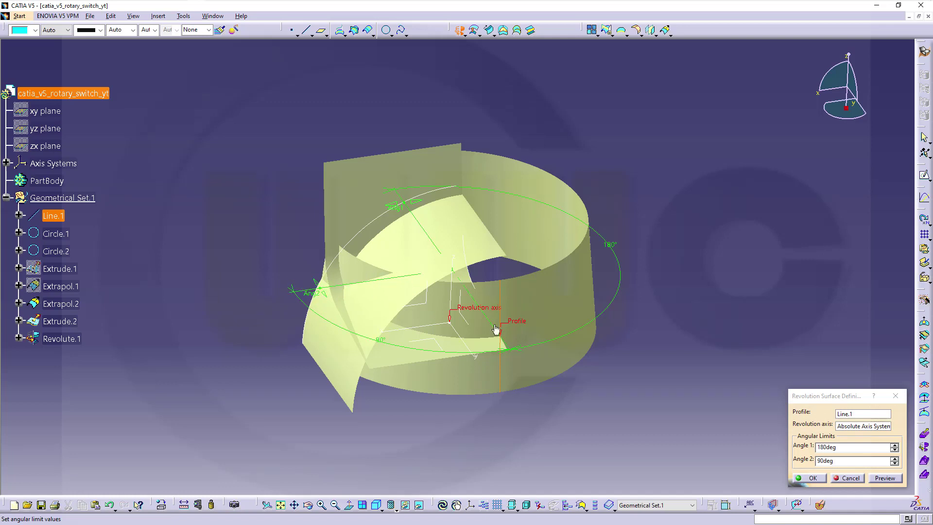
{"action": "left_click", "coordinate": [843, 447]}
{"action": "double_click", "coordinate": [844, 448]}
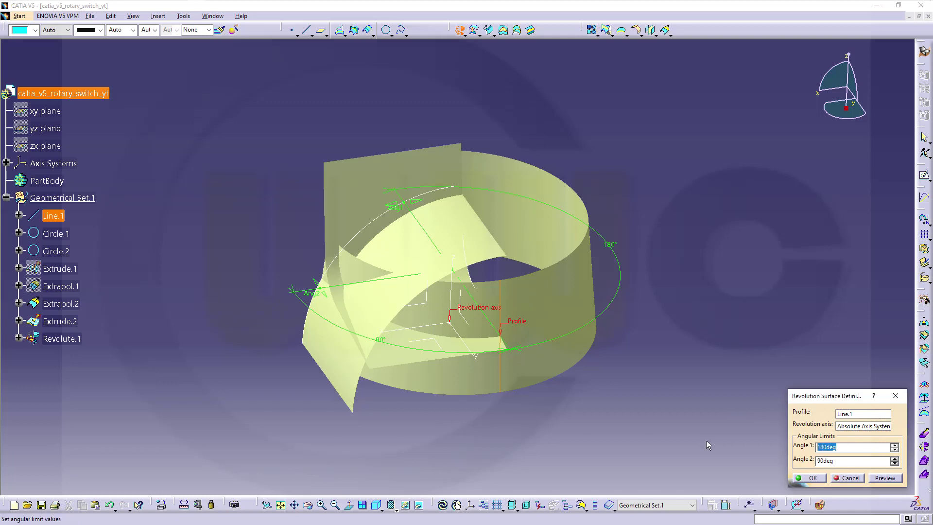
{"action": "type", "text": "0"}
{"action": "key", "text": "Return"}
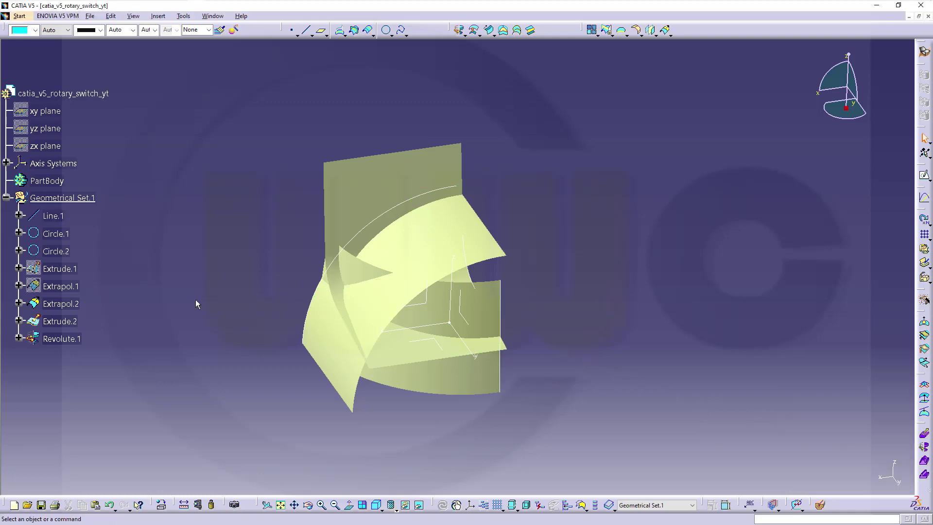
Hide Line.1, Circle.1 and Circle.2 from the view
{"action": "left_click", "coordinate": [53, 215]}
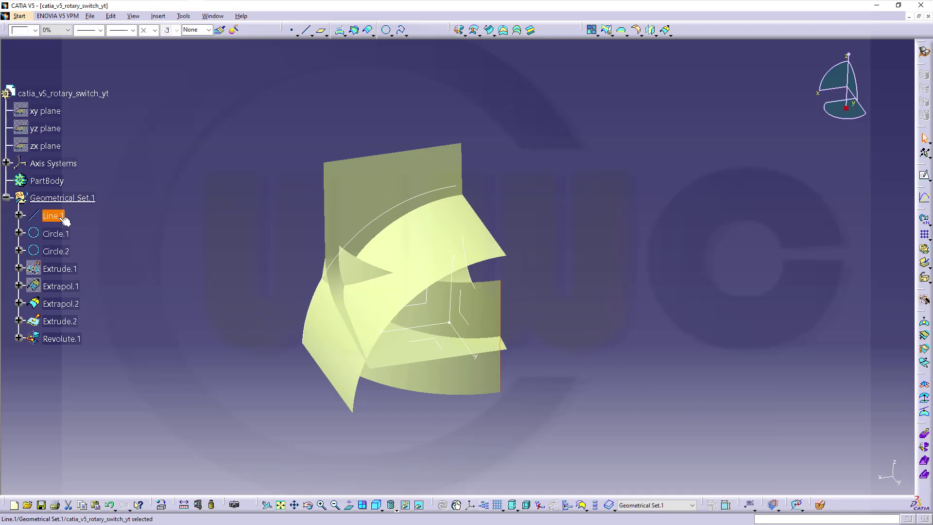
{"action": "left_click", "coordinate": [55, 252], "text": "shift"}
{"action": "right_click", "coordinate": [51, 252]}
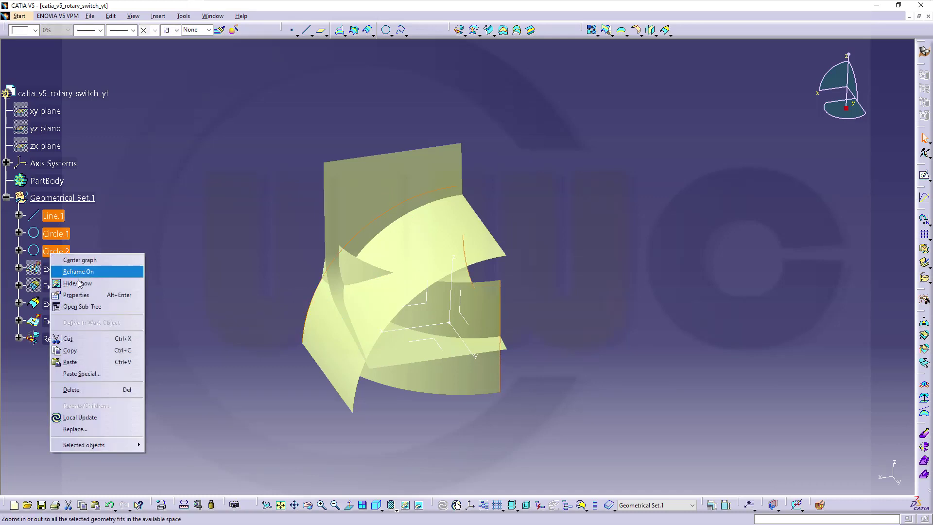
{"action": "left_click", "coordinate": [79, 283]}
{"action": "middle_click_drag", "start_coordinate": [267, 274], "coordinate": [597, 319]}
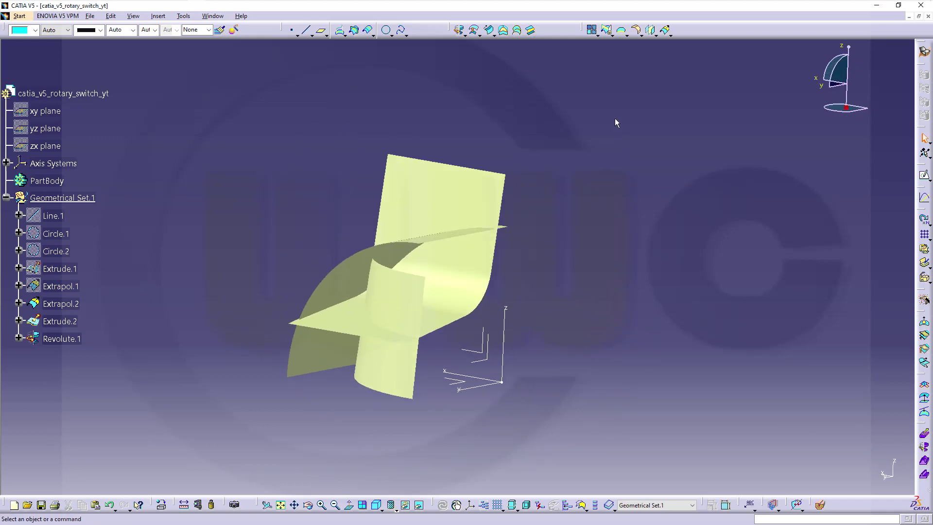
Trim Extrapol.2, Revolute.1 and Extrude.2 against each other to create Trim.1
{"action": "left_click", "coordinate": [607, 30]}
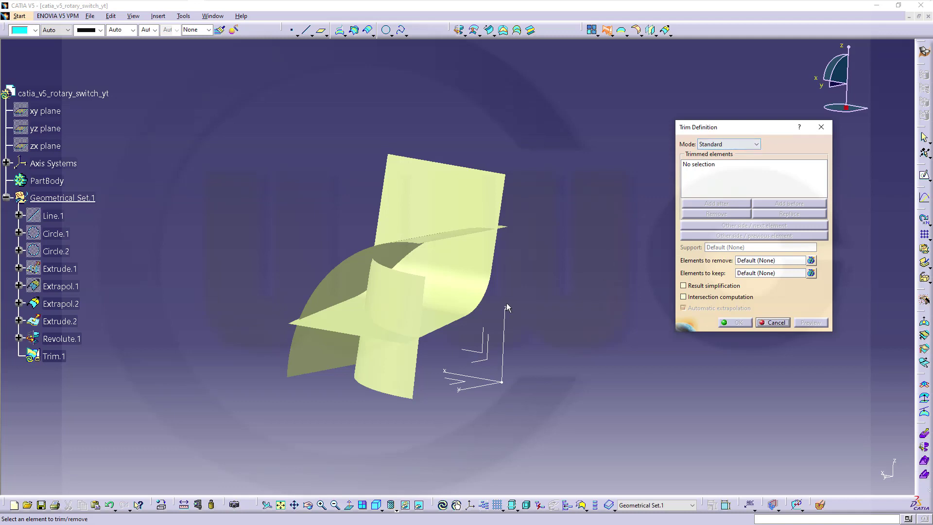
{"action": "left_click", "coordinate": [453, 300]}
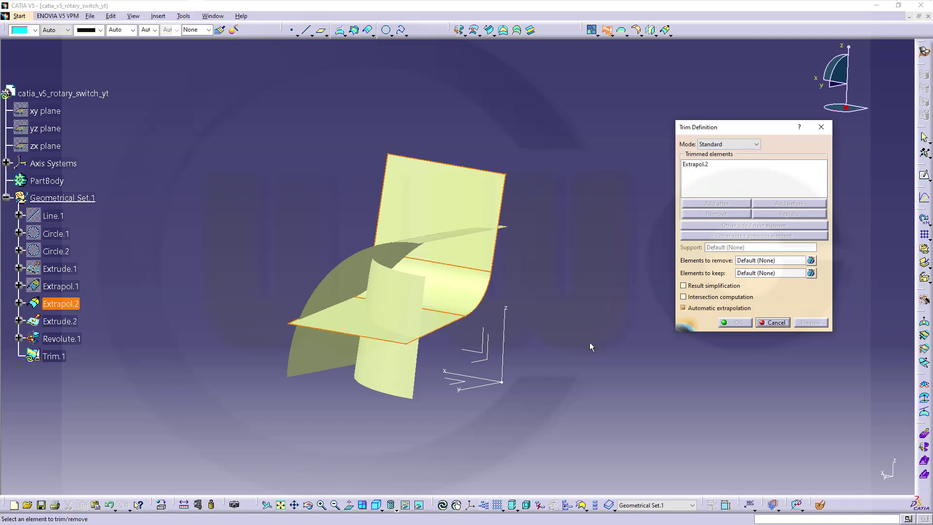
{"action": "left_click", "coordinate": [390, 382]}
{"action": "middle_click_drag", "start_coordinate": [169, 277], "coordinate": [234, 302]}
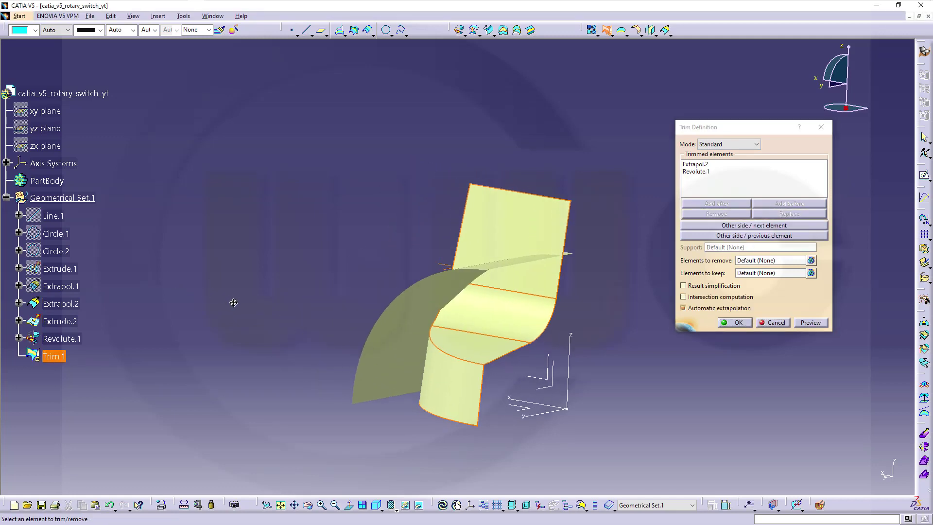
{"action": "middle_click_drag", "start_coordinate": [493, 348], "coordinate": [330, 362]}
{"action": "left_click", "coordinate": [410, 286]}
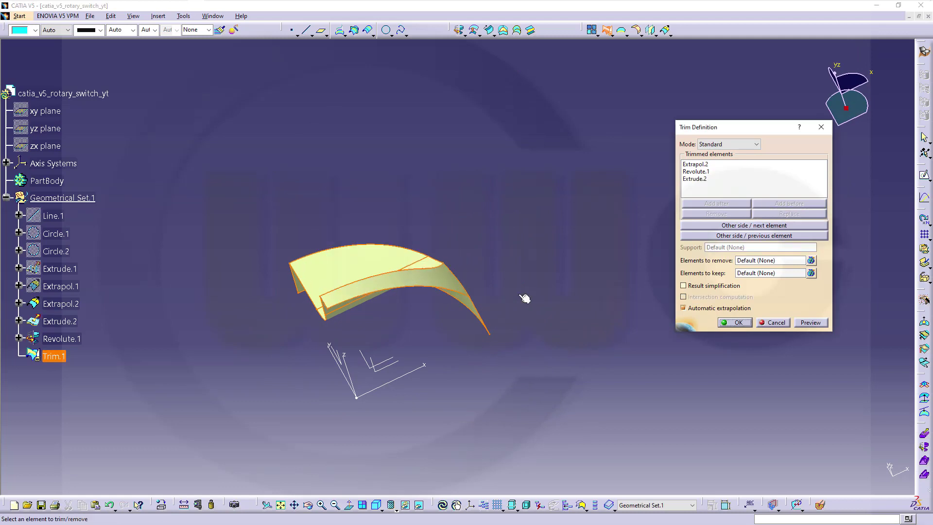
{"action": "left_click", "coordinate": [734, 322]}
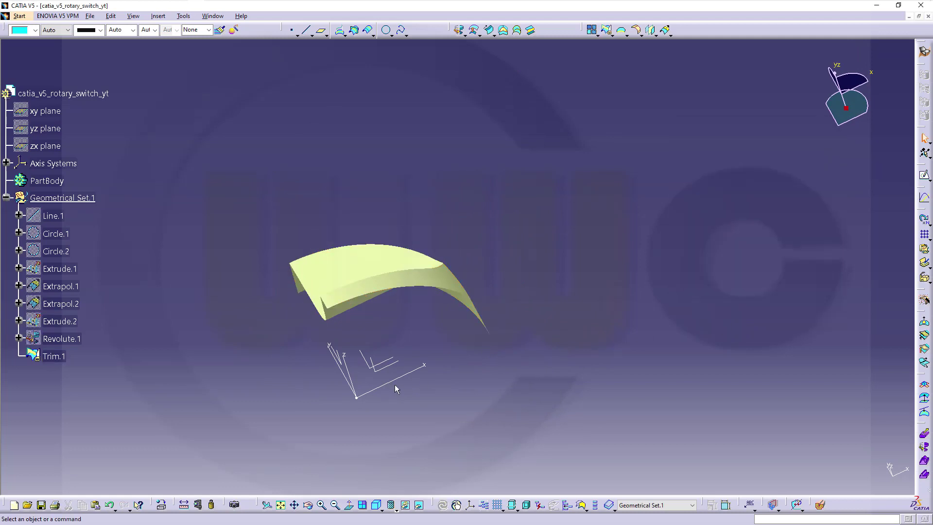
{"action": "middle_click_drag", "start_coordinate": [396, 389], "coordinate": [360, 371]}
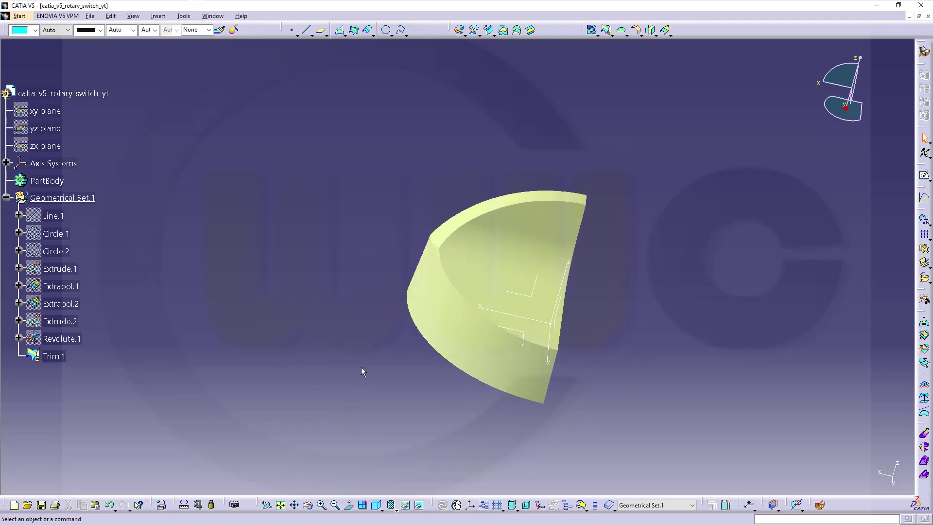
Switch the view mode to Shading with Edges and orbit to another side of Trim.1
{"action": "left_click", "coordinate": [396, 508]}
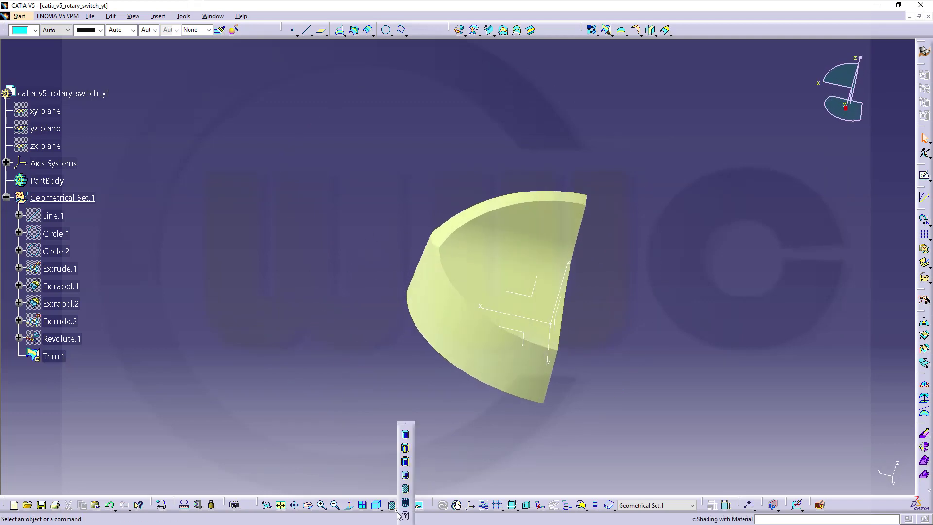
{"action": "left_click", "coordinate": [406, 449]}
{"action": "middle_click_drag", "start_coordinate": [406, 448], "coordinate": [540, 361]}
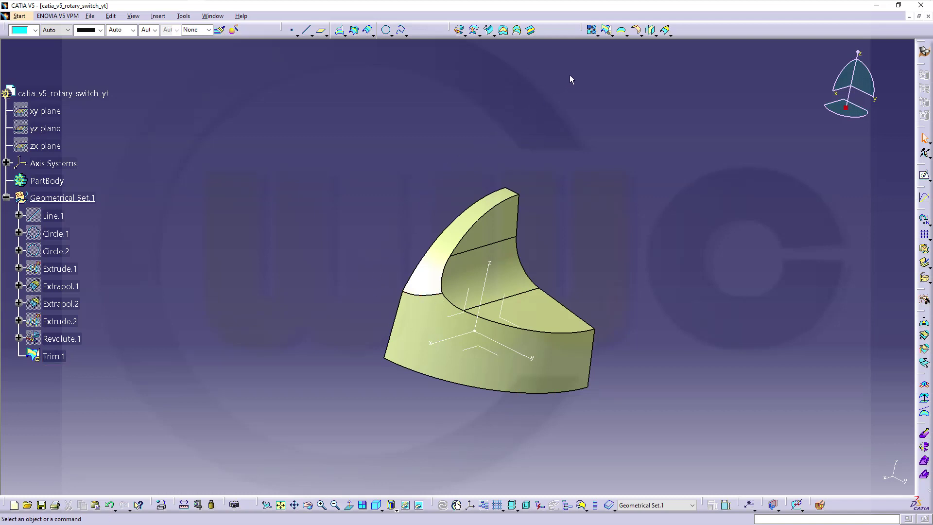
Create Symmetry.1 as a copy of Trim.1 mirrored about the ZX plane
{"action": "left_click", "coordinate": [650, 30]}
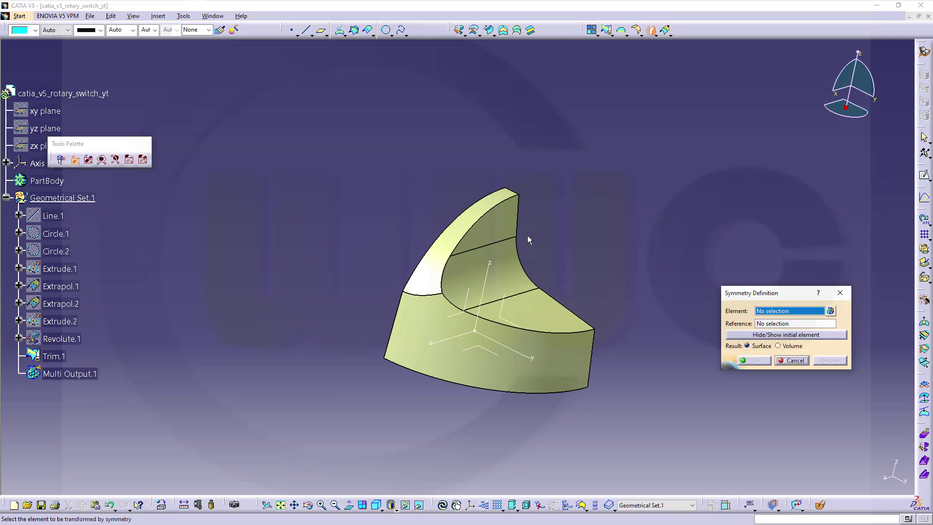
{"action": "left_click", "coordinate": [514, 291]}
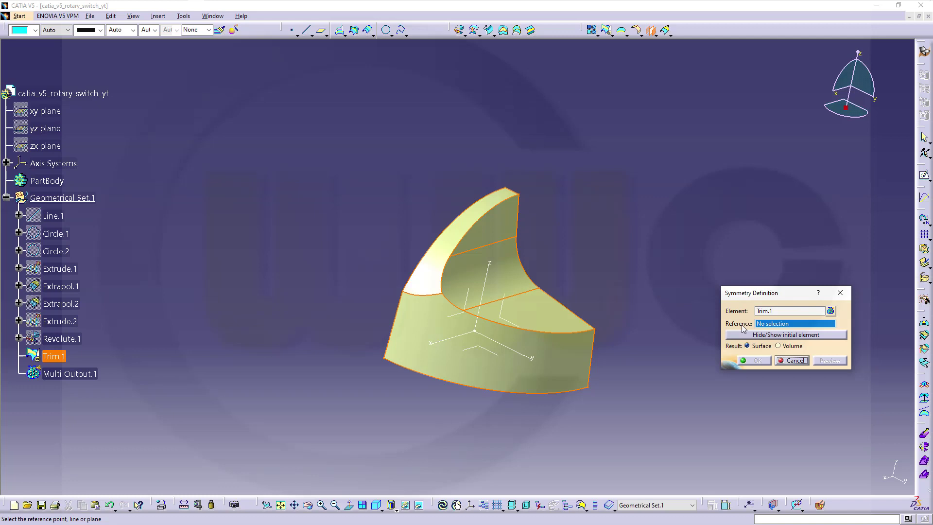
{"action": "left_click", "coordinate": [456, 321]}
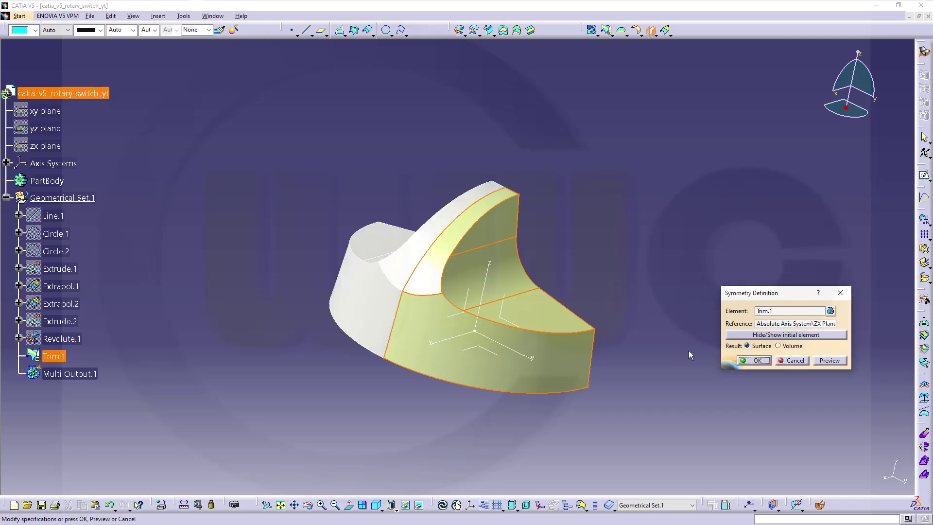
{"action": "left_click", "coordinate": [757, 360]}
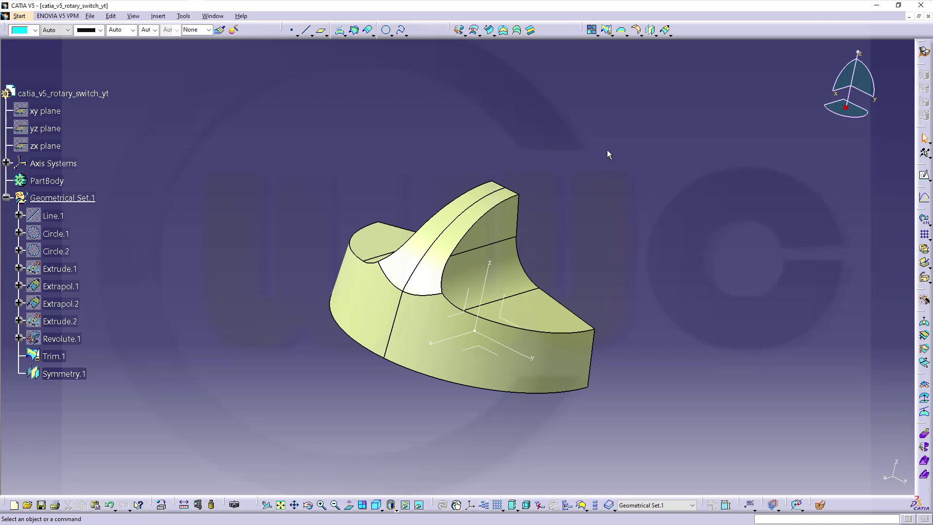
Merge Trim.1 and Symmetry.1 into one surface, Join.1
{"action": "left_click", "coordinate": [592, 30]}
{"action": "left_click", "coordinate": [514, 280]}
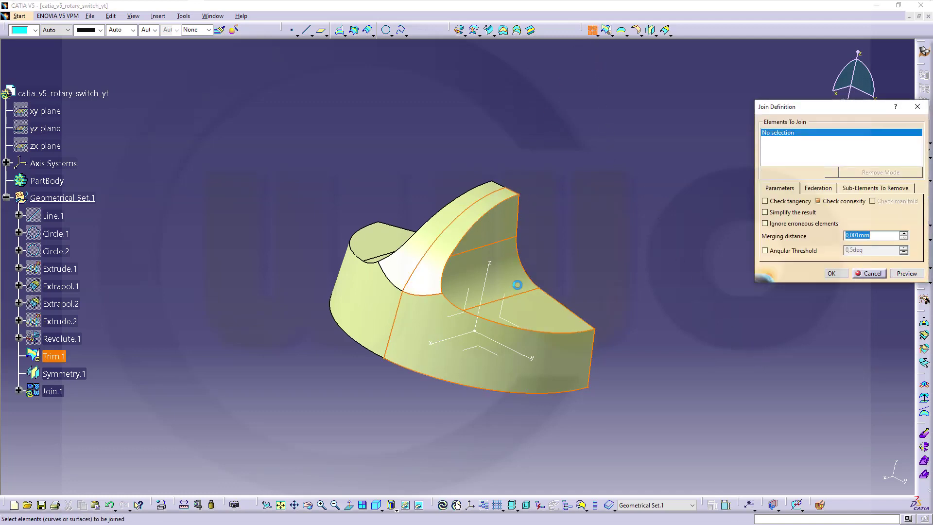
{"action": "left_click", "coordinate": [380, 244]}
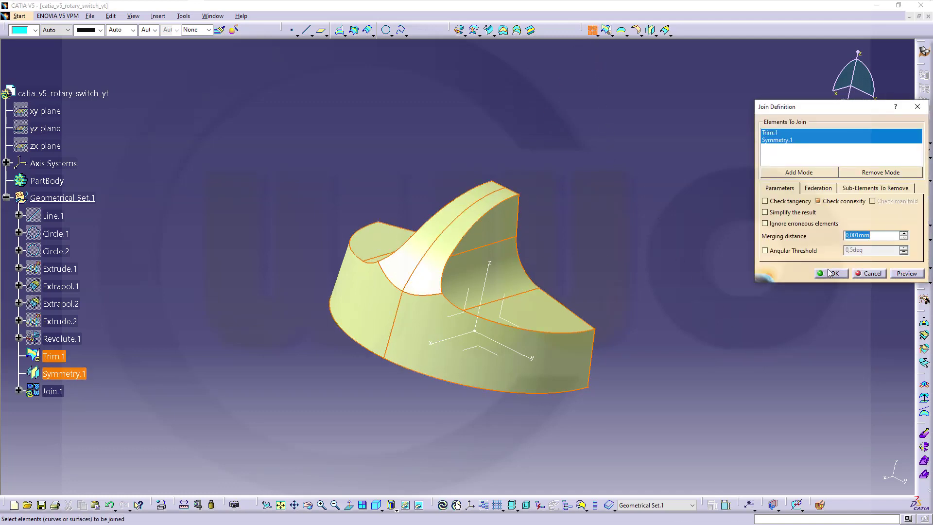
{"action": "left_click", "coordinate": [830, 273]}
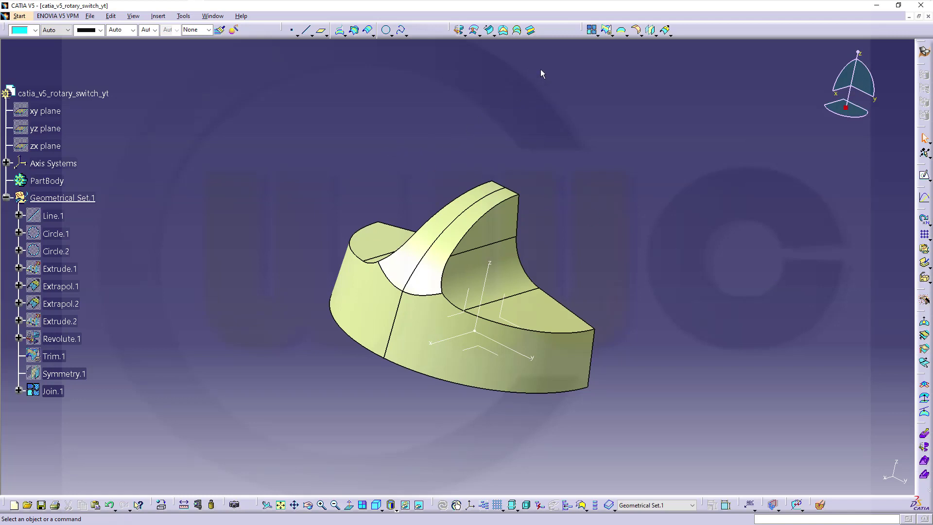
Start a variable radius fillet on Join.1's curved inner edge
{"action": "left_click", "coordinate": [640, 37]}
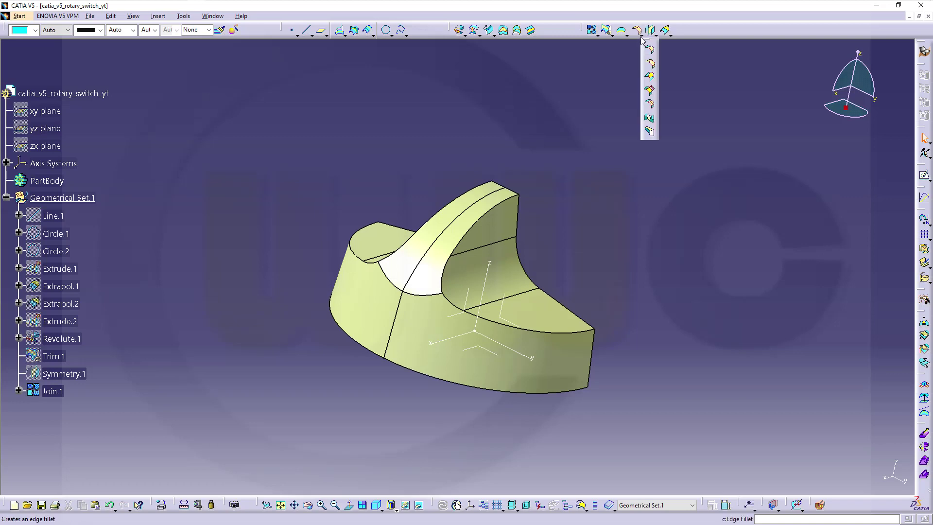
{"action": "left_click", "coordinate": [654, 91]}
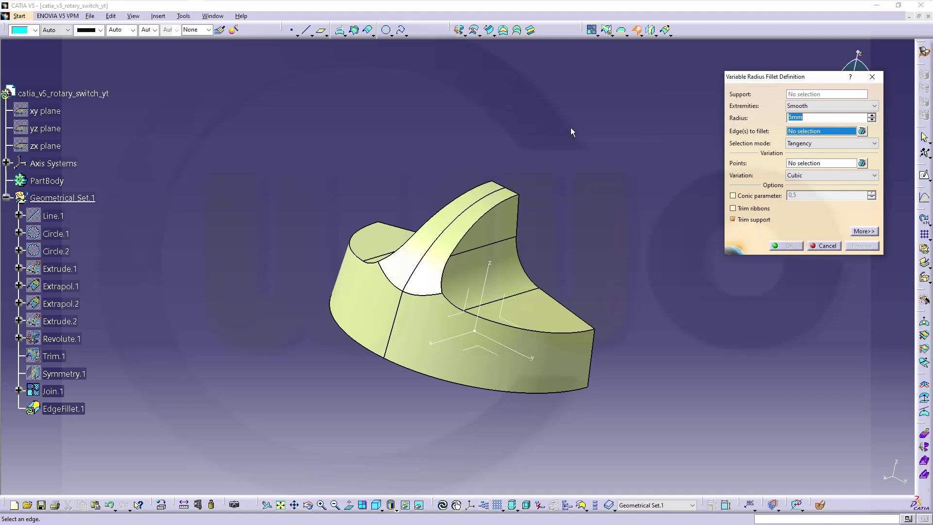
{"action": "left_click", "coordinate": [424, 294]}
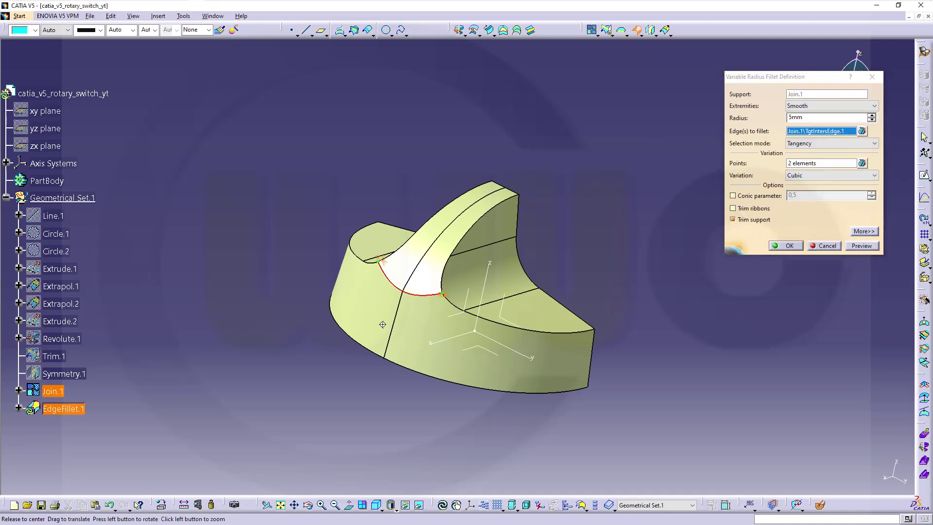
{"action": "middle_click_drag", "start_coordinate": [389, 340], "coordinate": [285, 260], "text": "ctrl"}
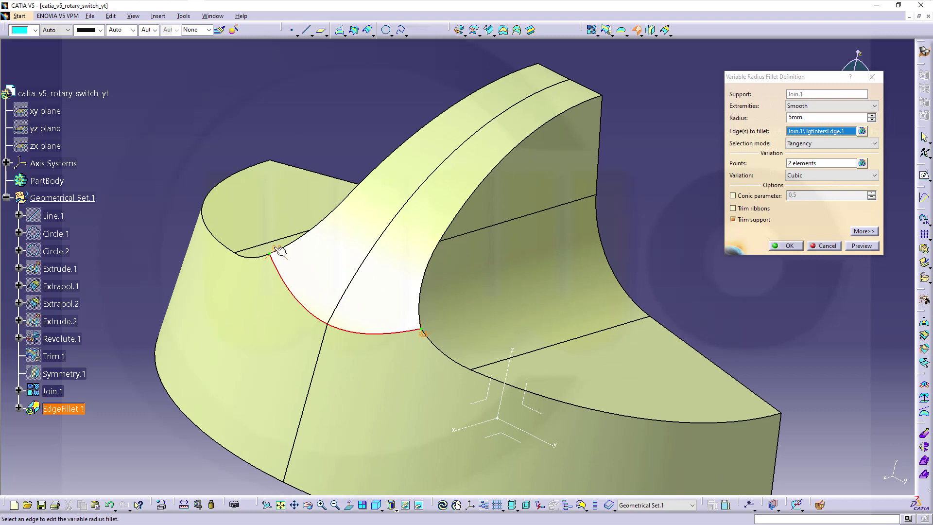
Give the first and second end points of the edge a 10mm radius each
{"action": "double_click", "coordinate": [274, 246]}
{"action": "type", "text": "10"}
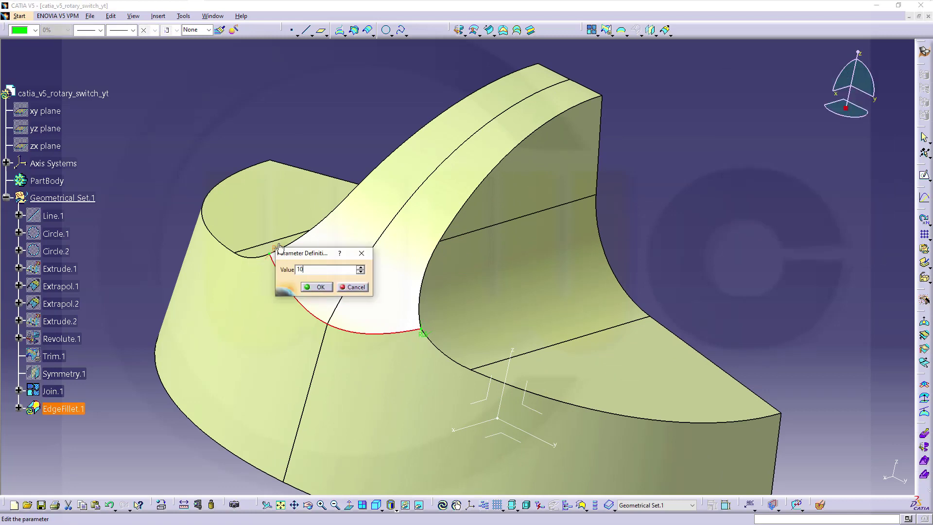
{"action": "left_click", "coordinate": [316, 287]}
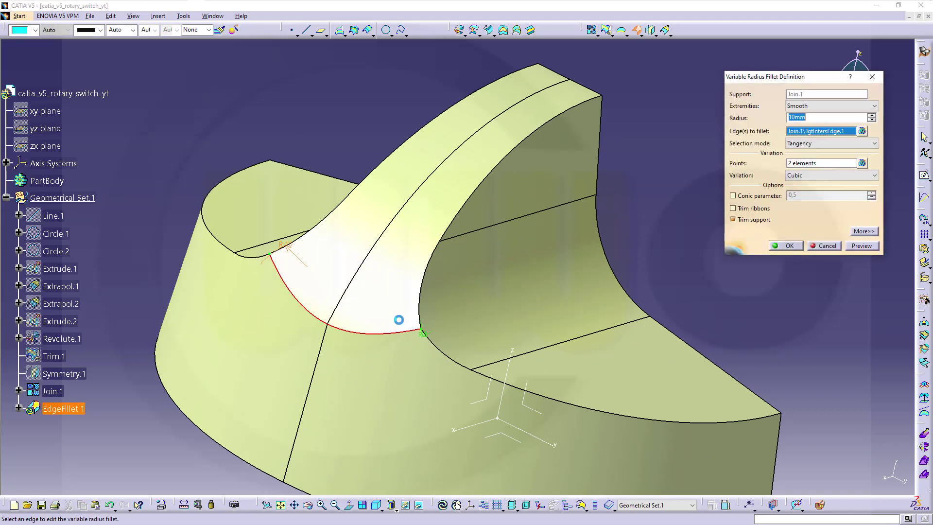
{"action": "double_click", "coordinate": [423, 333]}
{"action": "type", "text": "10"}
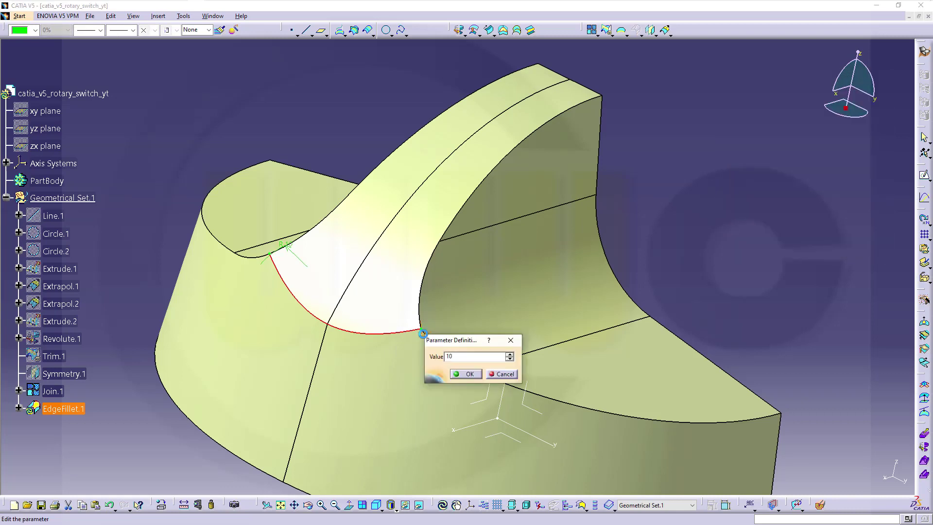
{"action": "key", "text": "Return"}
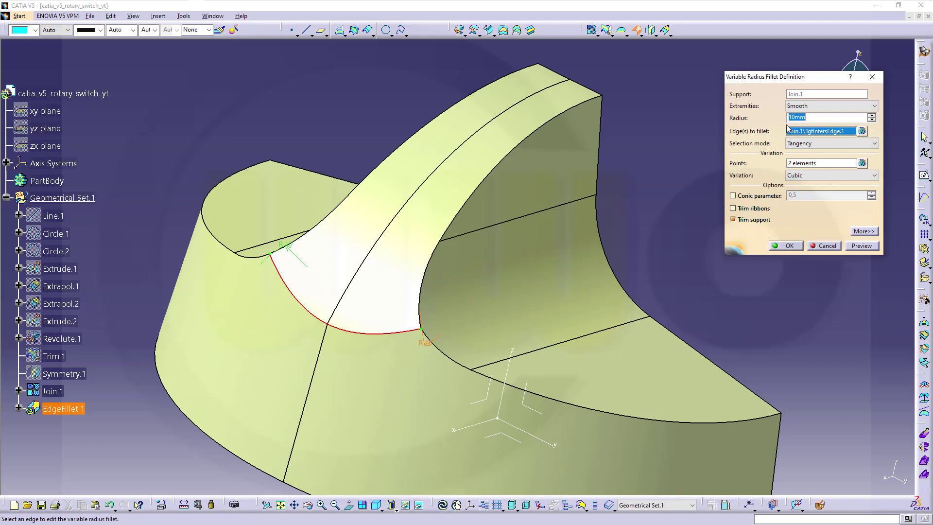
Add a third radius point mid-edge with a 20mm radius
{"action": "left_click", "coordinate": [804, 167]}
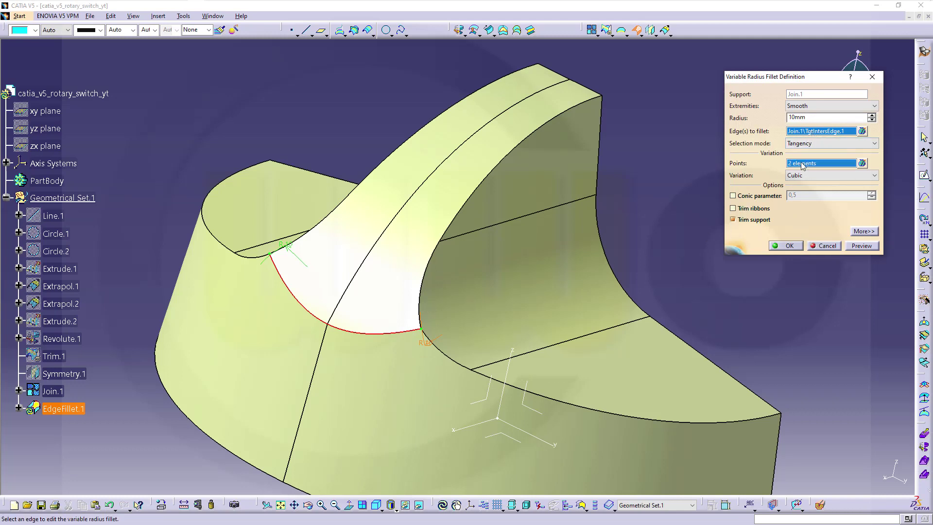
{"action": "right_click", "coordinate": [802, 166]}
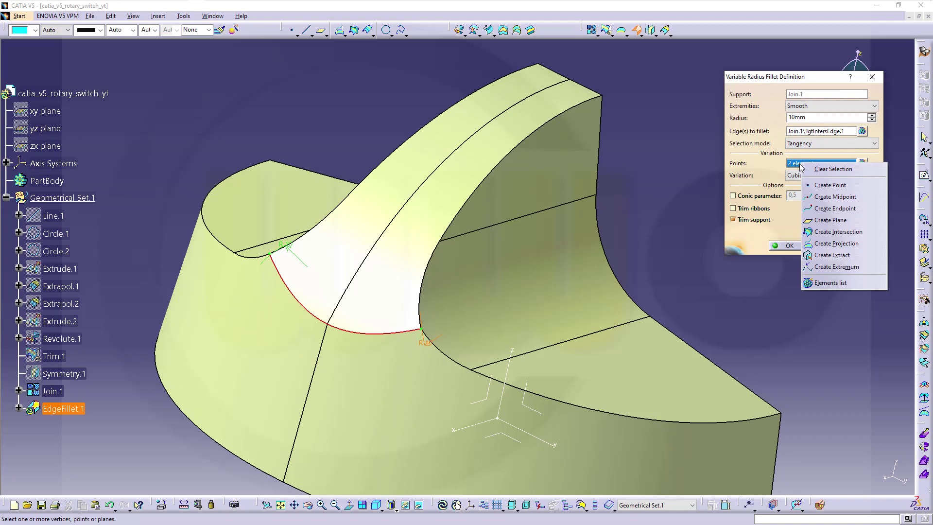
{"action": "left_click", "coordinate": [826, 210]}
{"action": "left_click", "coordinate": [337, 327]}
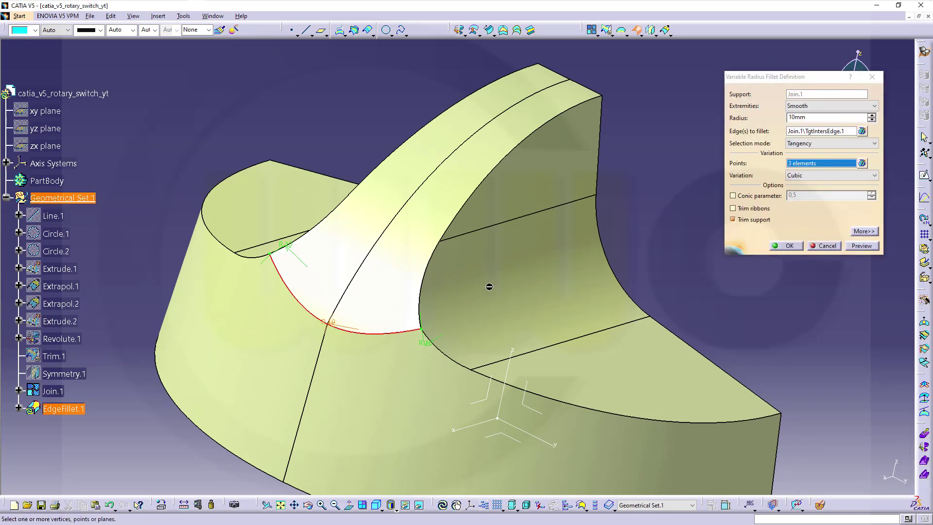
{"action": "double_click", "coordinate": [331, 322]}
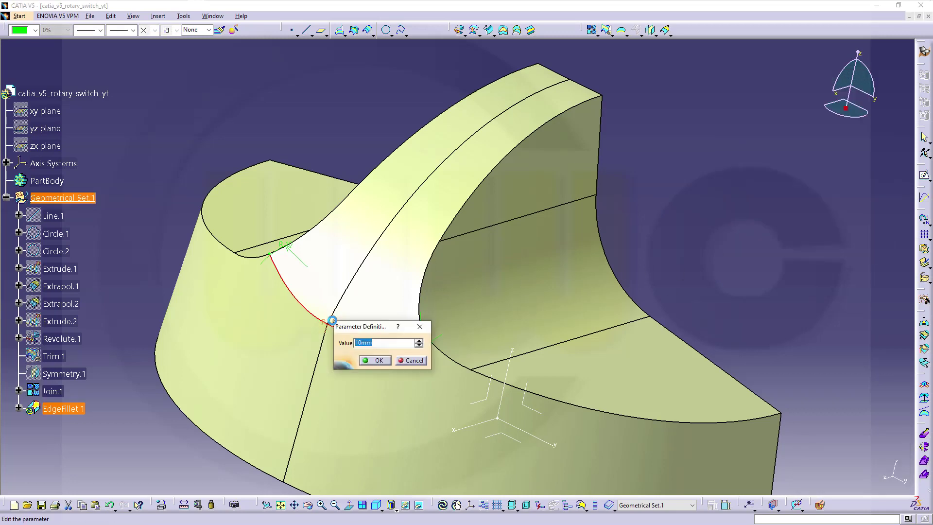
{"action": "type", "text": "20"}
{"action": "key", "text": "Return"}
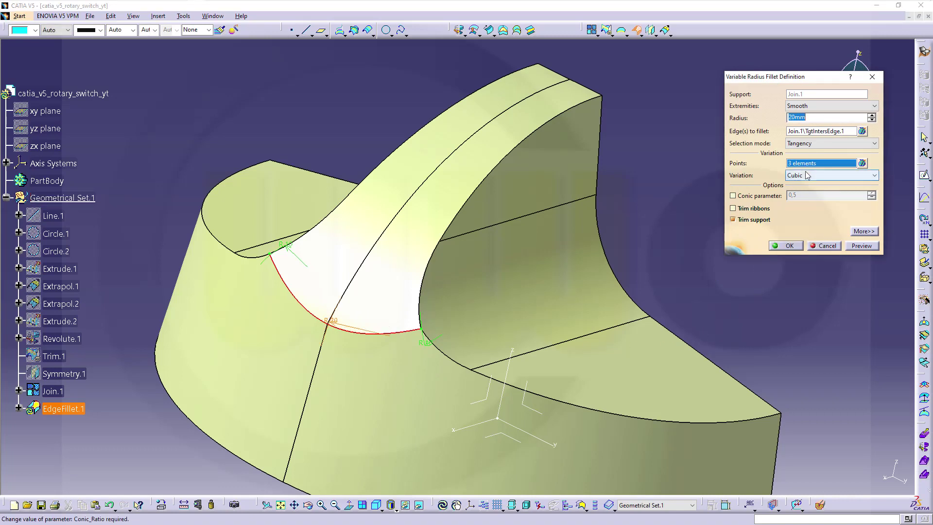
Make the radius vary linearly and create the fillet EdgeFillet.1
{"action": "left_click", "coordinate": [874, 176]}
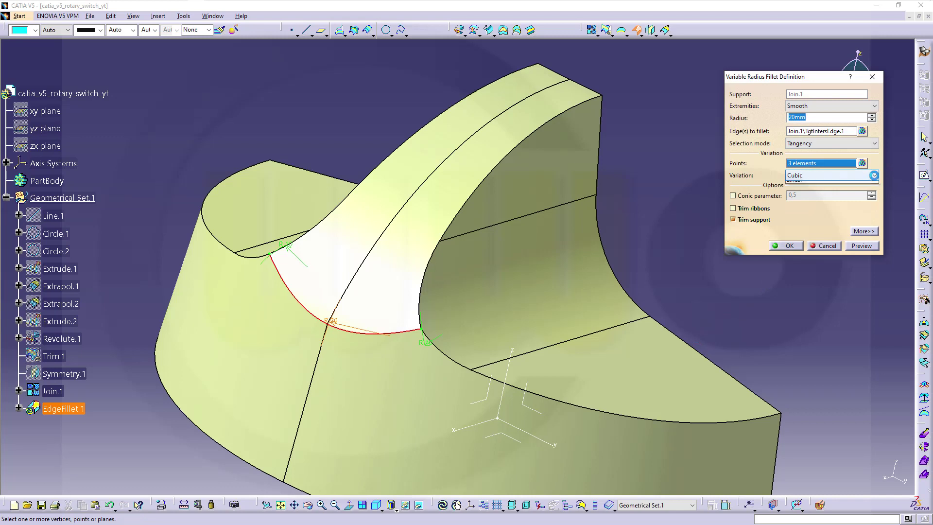
{"action": "left_click", "coordinate": [797, 193]}
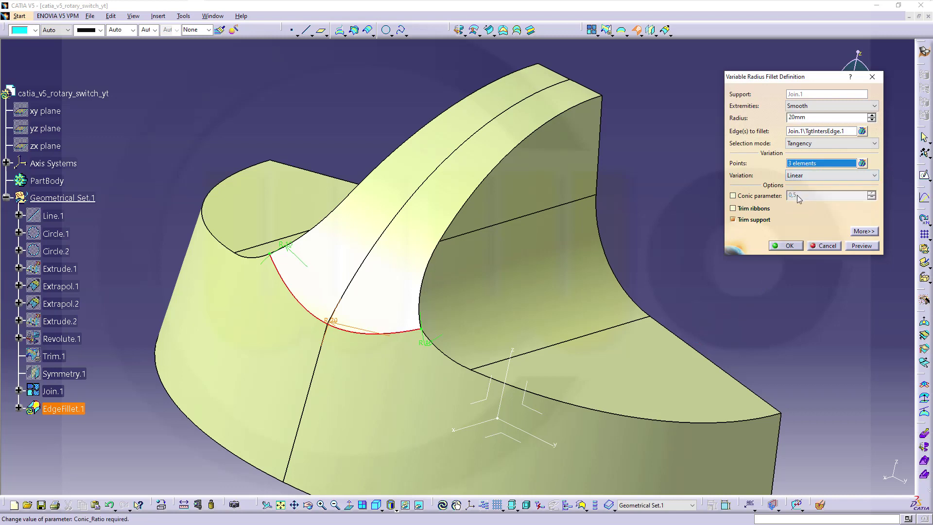
{"action": "left_click", "coordinate": [792, 247]}
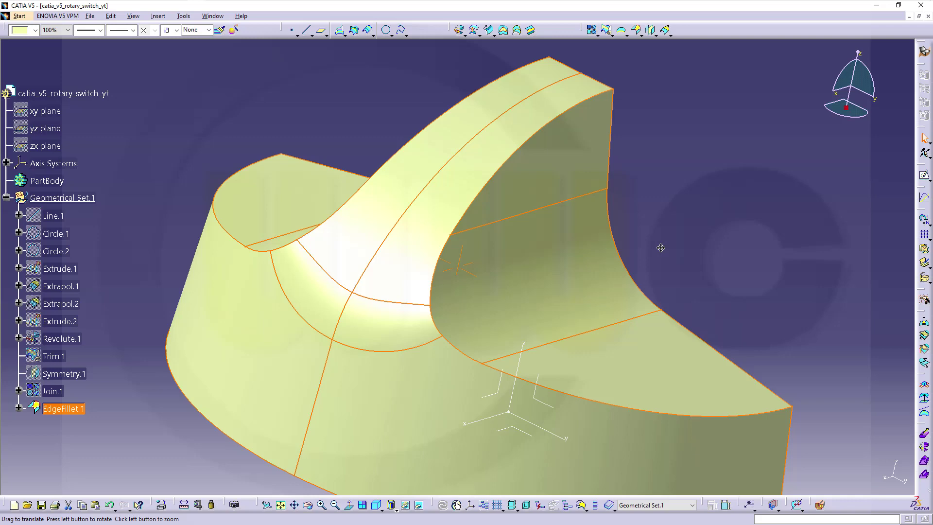
{"action": "middle_click_drag", "start_coordinate": [661, 248], "coordinate": [563, 202]}
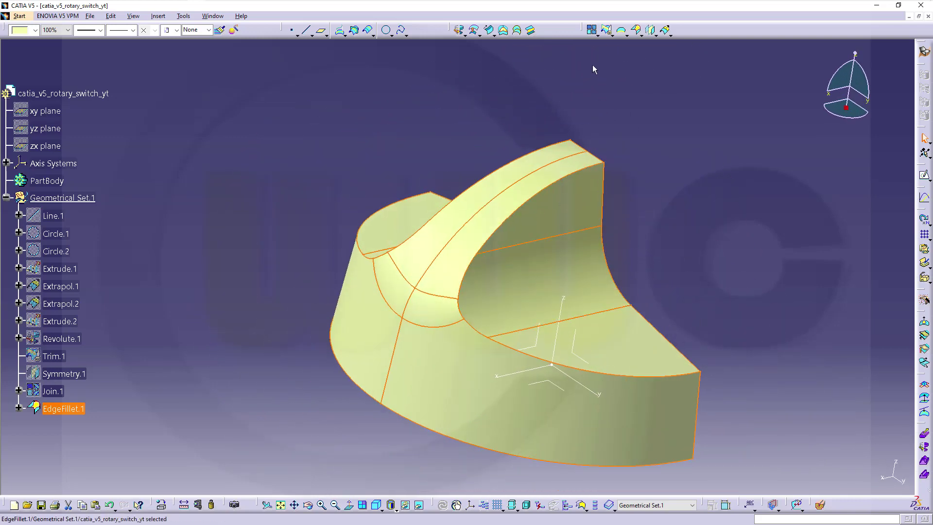
{"action": "left_click", "coordinate": [641, 35]}
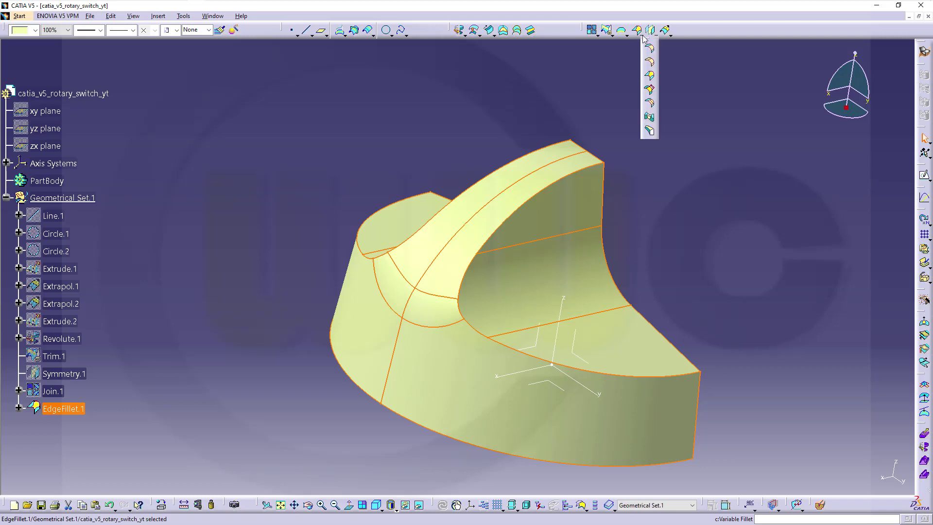
Fillet the grip's inner edge chain and upper edge with a 5mm radius, creating EdgeFillet.2
{"action": "left_click", "coordinate": [650, 62]}
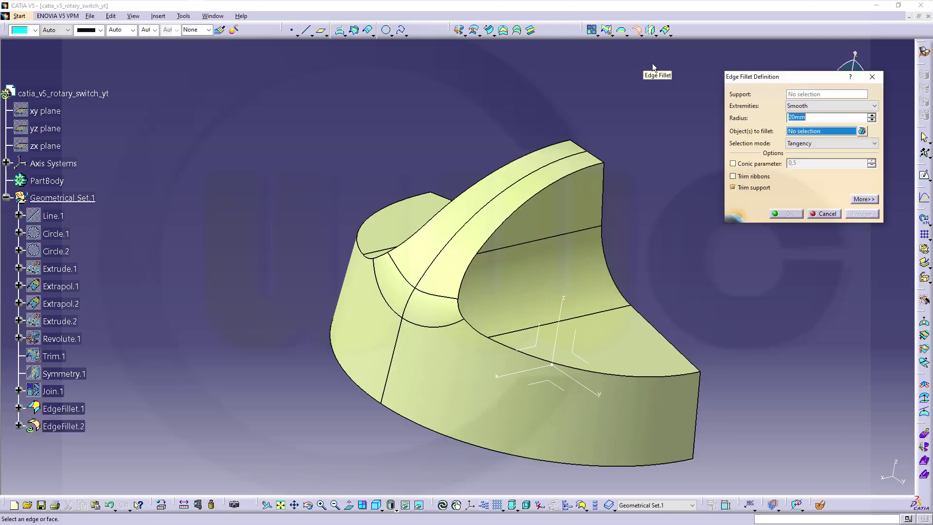
{"action": "type", "text": "5"}
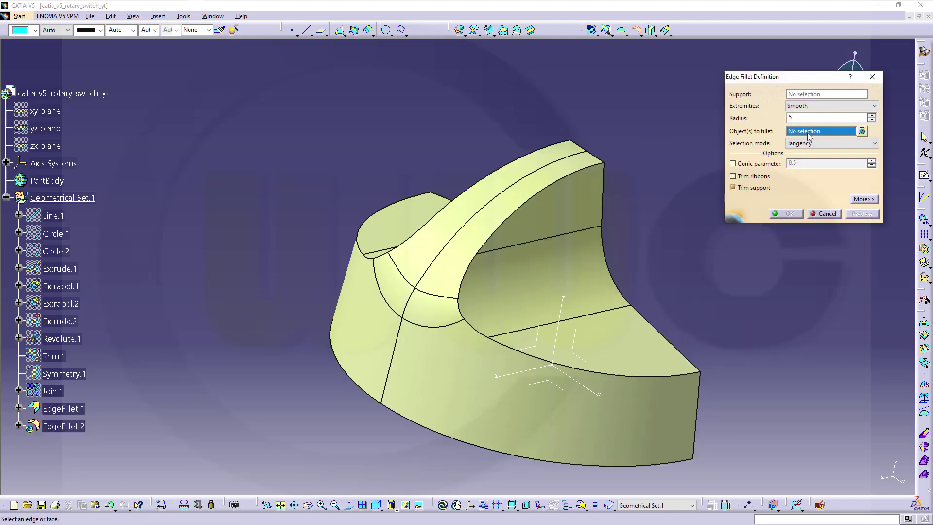
{"action": "left_click", "coordinate": [569, 181]}
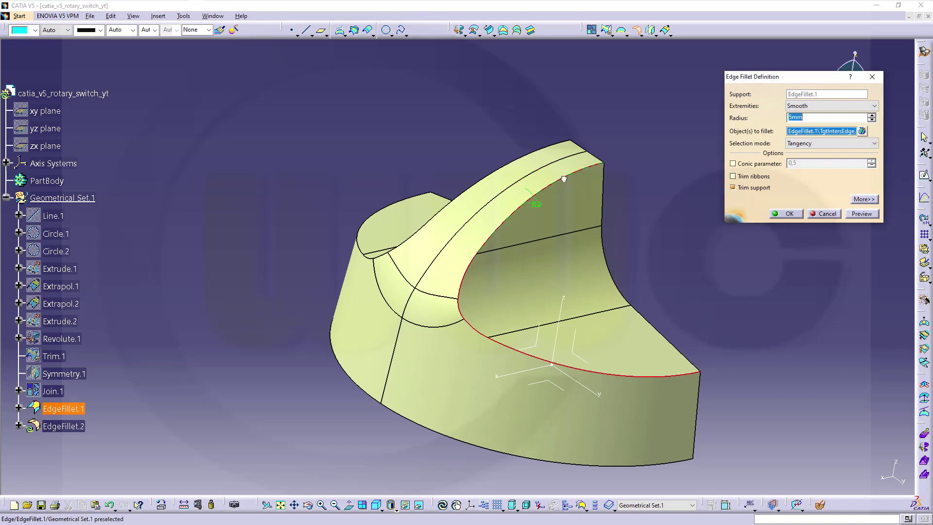
{"action": "left_click", "coordinate": [457, 205]}
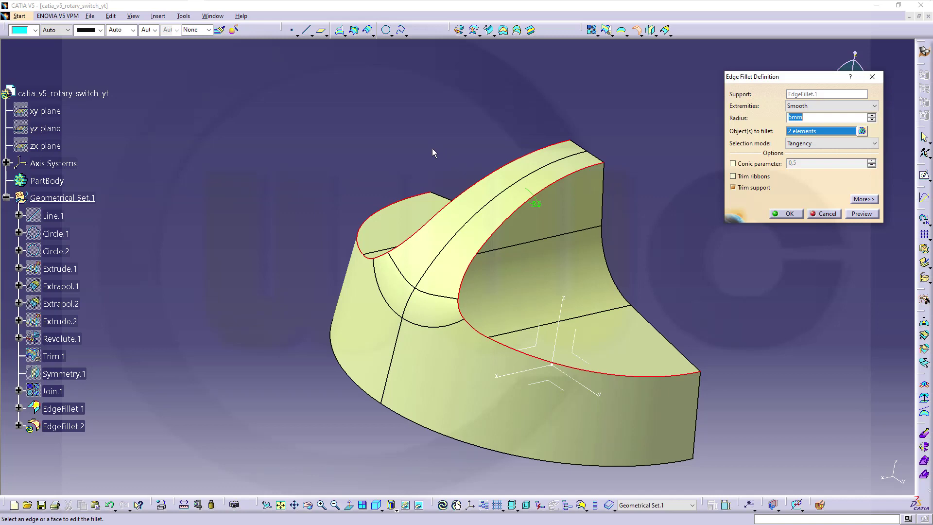
{"action": "middle_click_drag", "start_coordinate": [651, 258], "coordinate": [755, 291]}
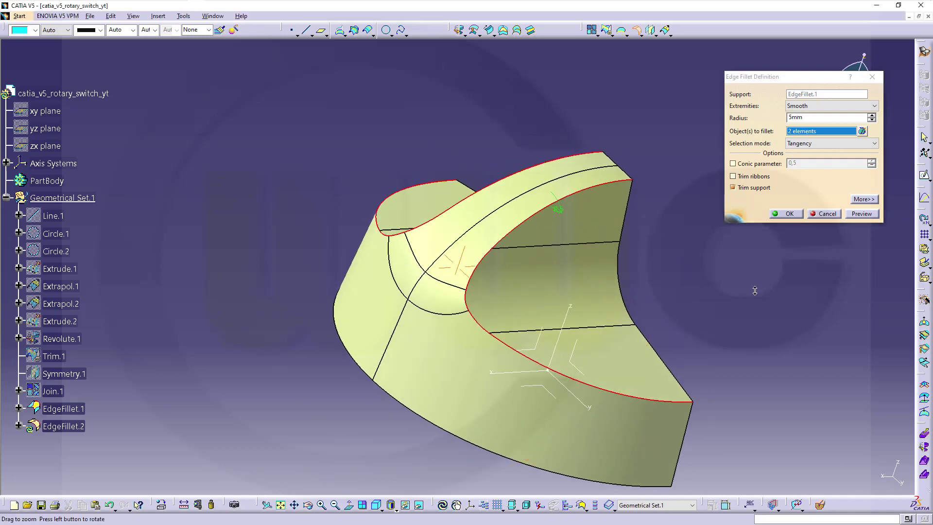
{"action": "left_click", "coordinate": [784, 214]}
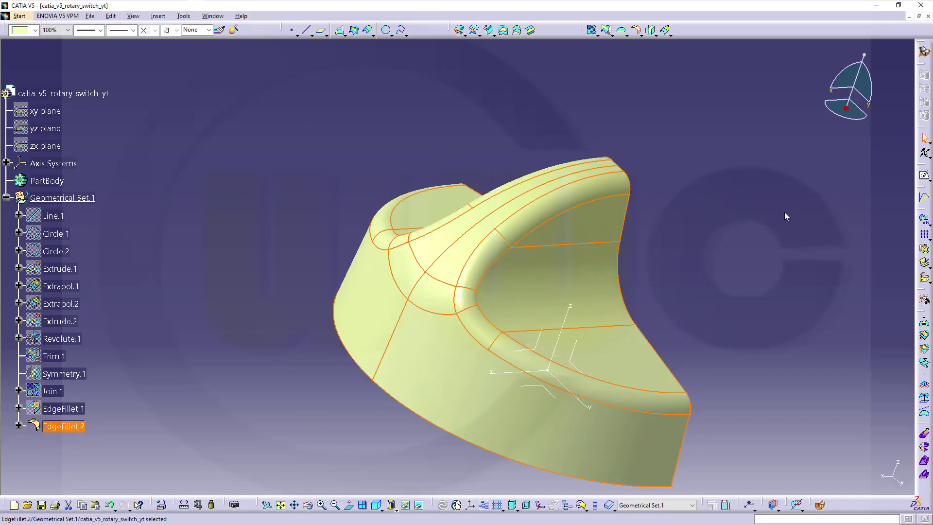
Mirror EdgeFillet.2 about the YZ plane to create Symmetry.2
{"action": "left_click", "coordinate": [651, 31]}
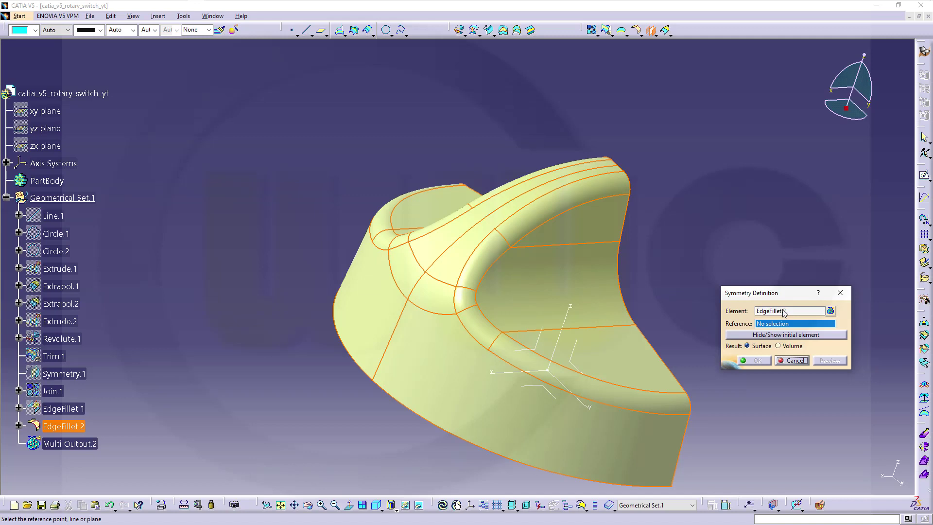
{"action": "left_click", "coordinate": [576, 344]}
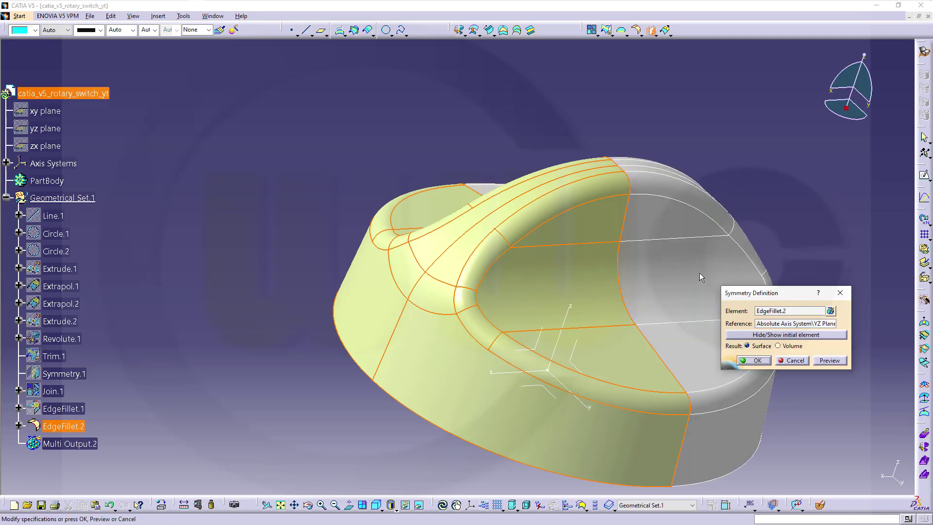
{"action": "left_click", "coordinate": [756, 360]}
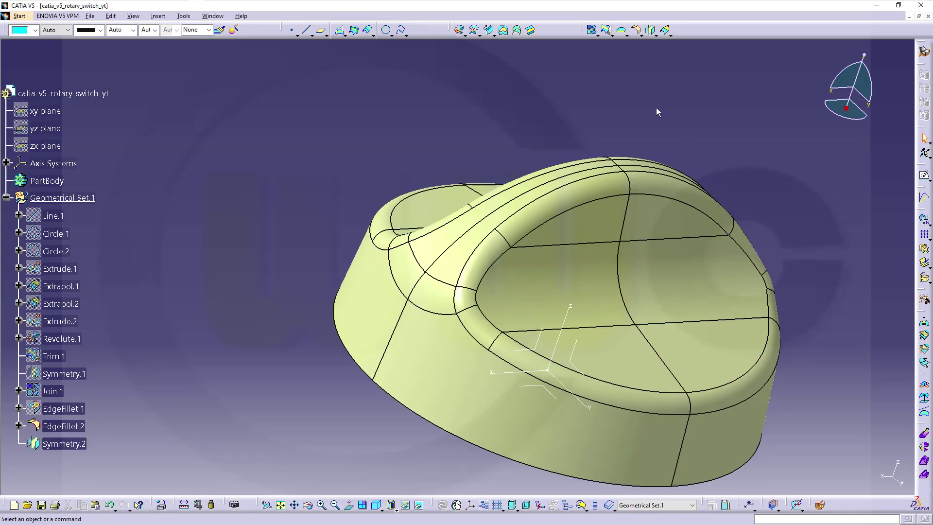
Join EdgeFillet.2 and Symmetry.2 into the single surface Join.2
{"action": "left_click", "coordinate": [591, 30]}
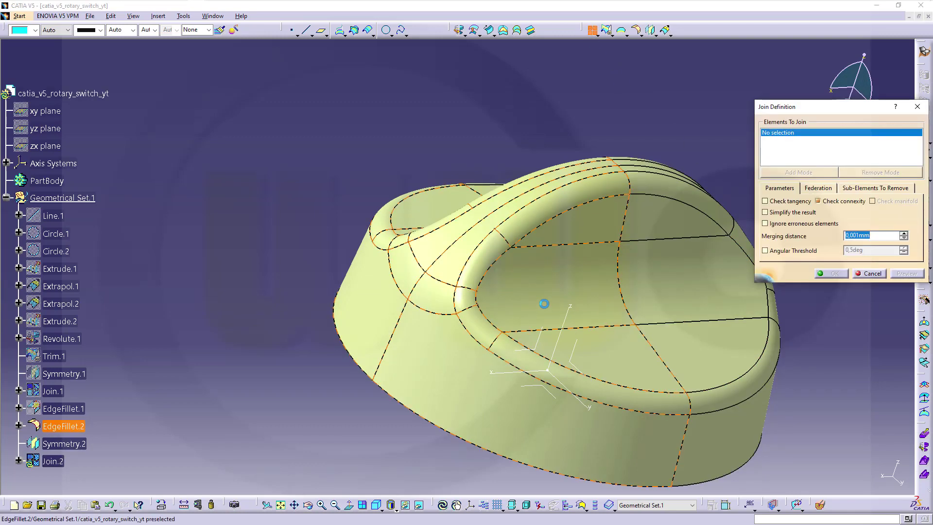
{"action": "left_click", "coordinate": [550, 308]}
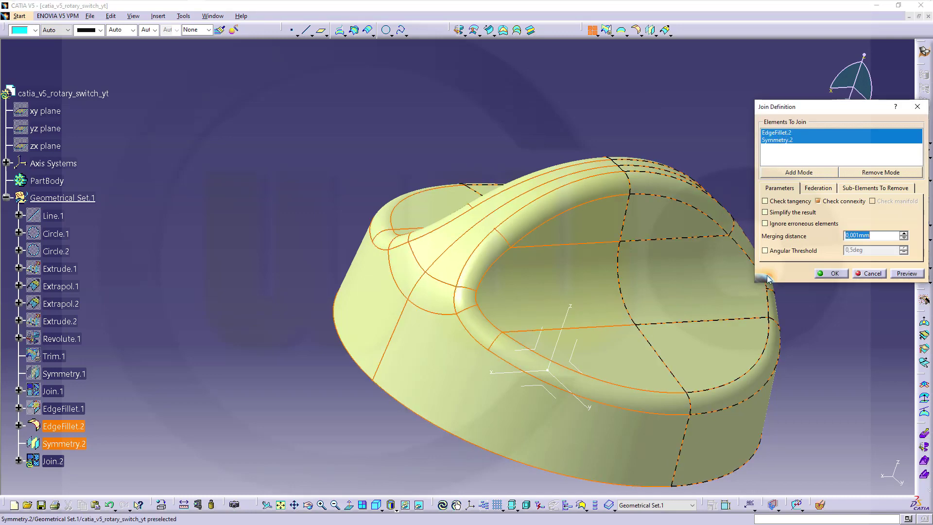
{"action": "left_click", "coordinate": [832, 273]}
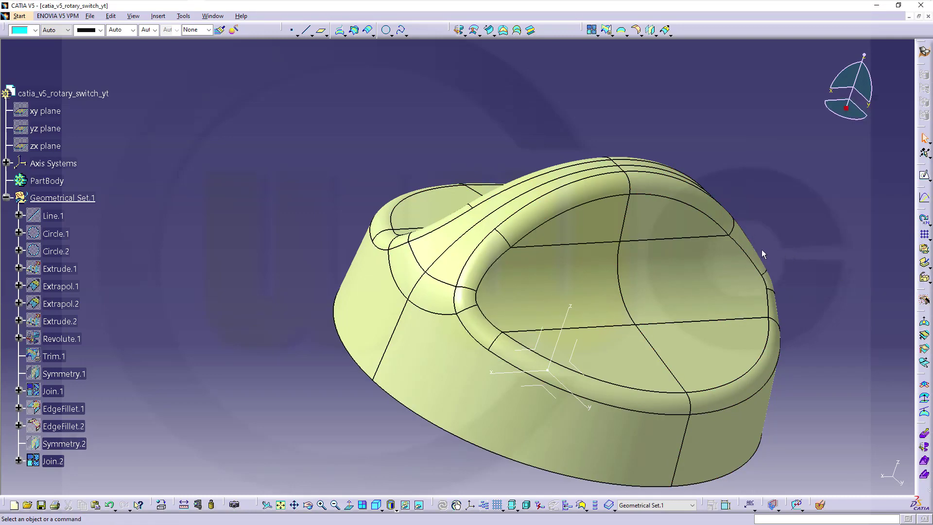
{"action": "middle_click_drag", "start_coordinate": [761, 250], "coordinate": [585, 225]}
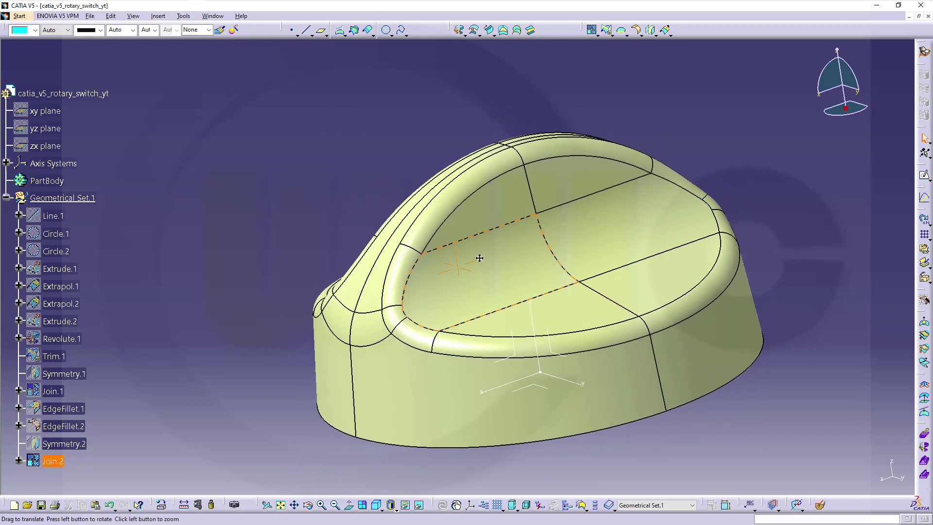
{"action": "mouse_move", "coordinate": [480, 258]}
{"action": "middle_mouse_down"}
{"action": "mouse_move", "coordinate": [574, 269]}
{"action": "mouse_move", "coordinate": [500, 279]}
{"action": "mouse_move", "coordinate": [514, 322]}
{"action": "mouse_move", "coordinate": [789, 373]}
{"action": "mouse_move", "coordinate": [787, 397]}
{"action": "middle_mouse_up"}
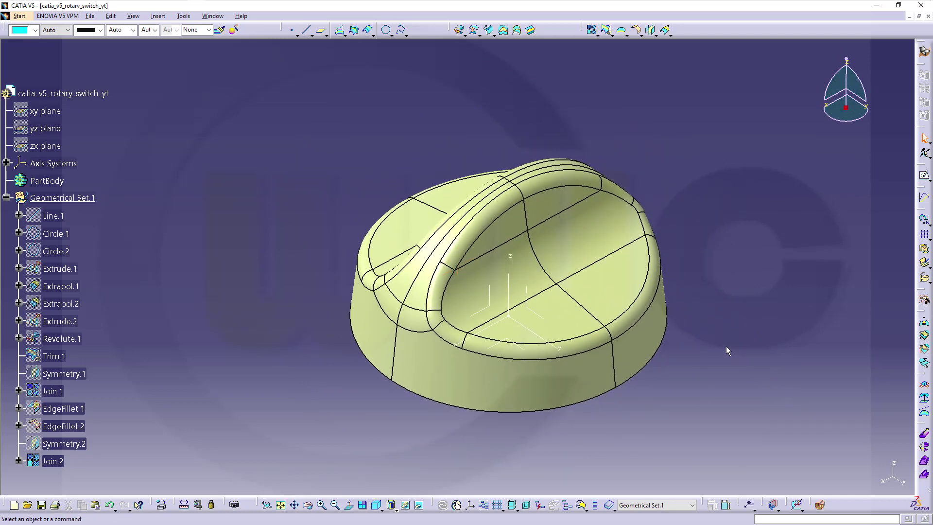